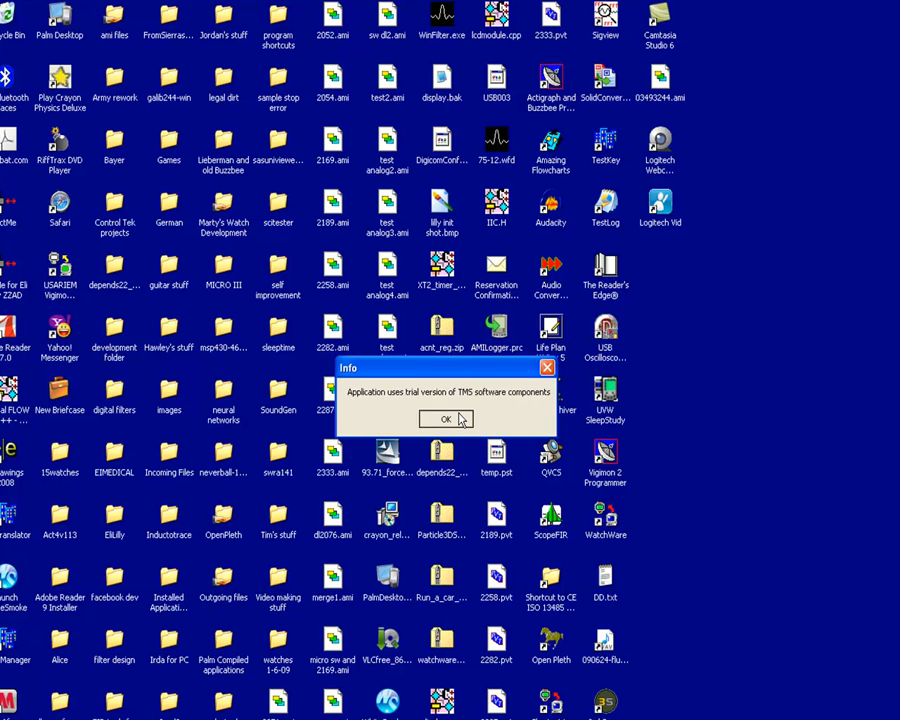
# Dismiss the trial-version, licensing, hardware-error and About OpenPleth notices.
pyautogui.click(445, 418)
pyautogui.click(456, 426)
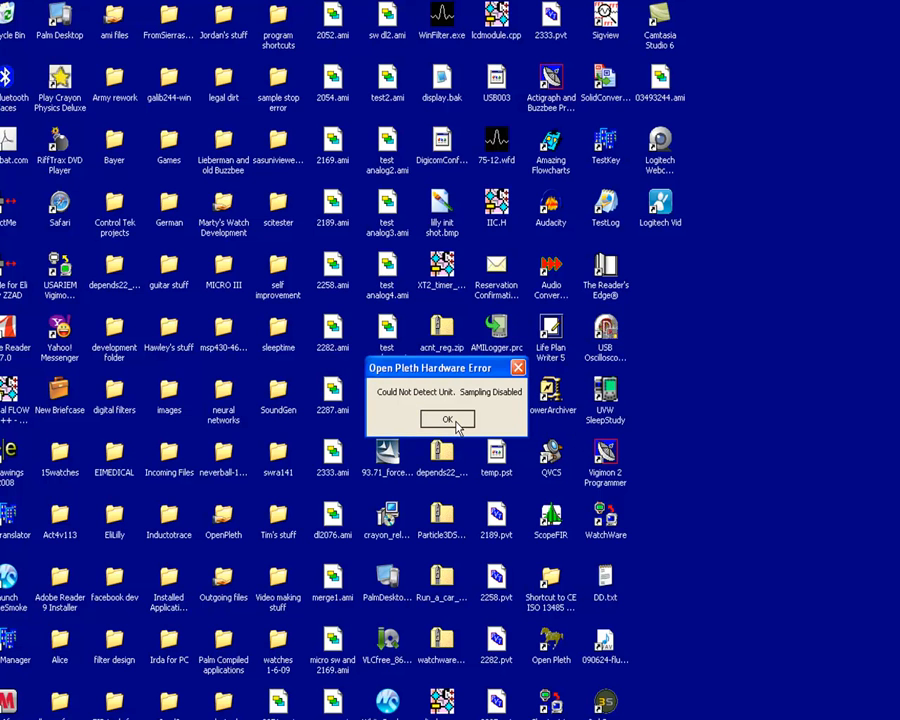
pyautogui.click(456, 426)
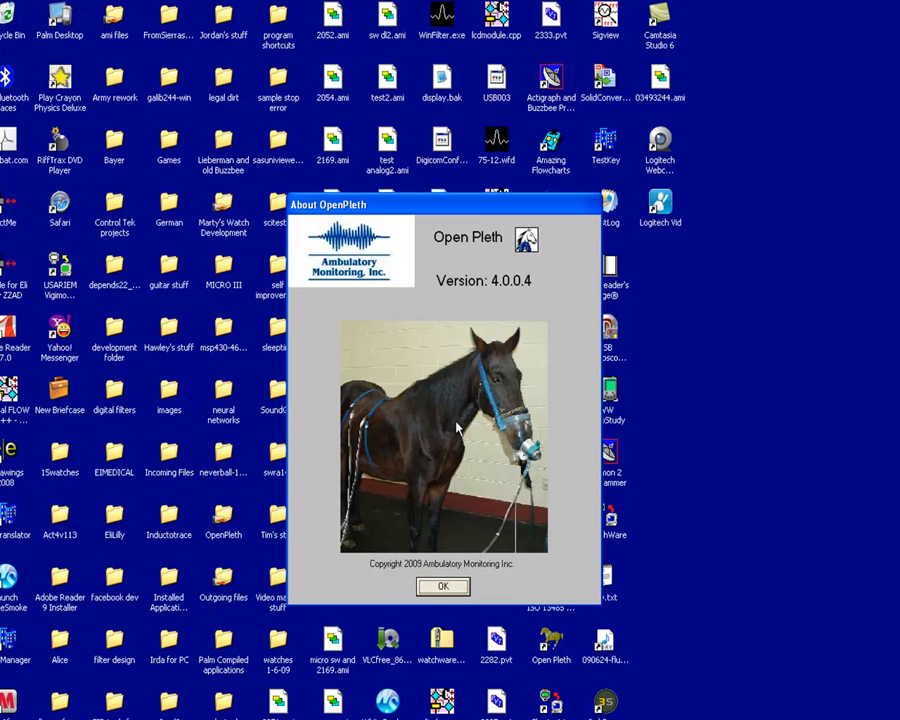
pyautogui.click(455, 588)
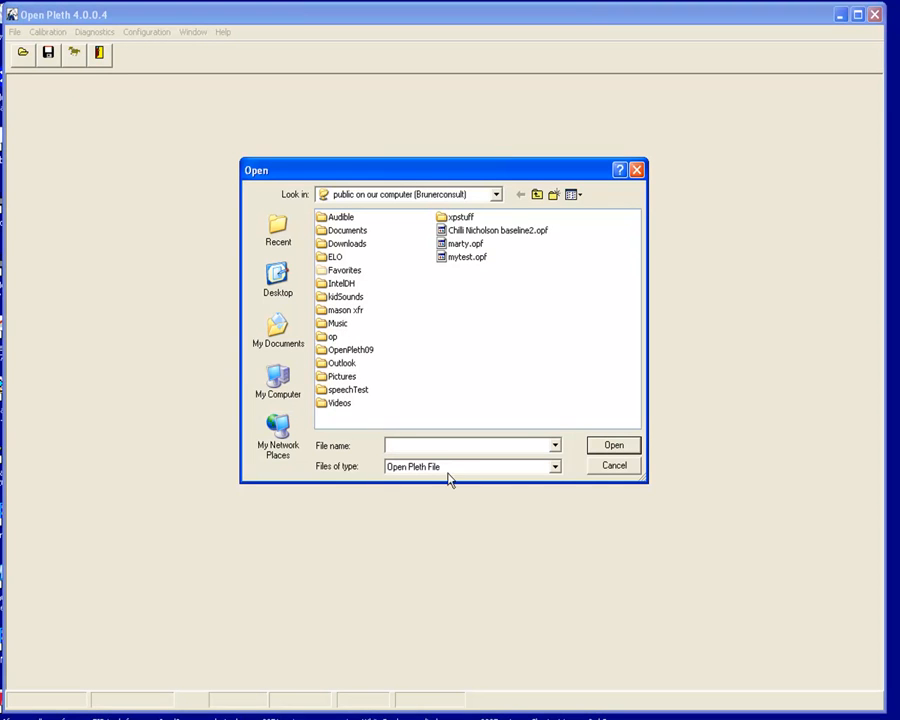
# Set the file type to AMI File and open the chosen .ami recording.
pyautogui.click(554, 467)
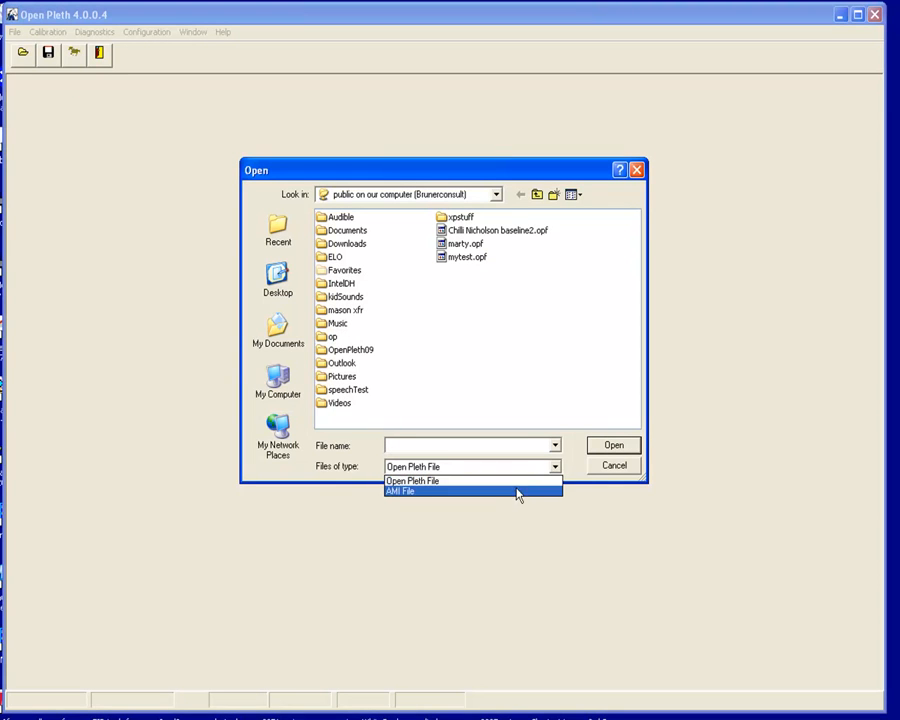
pyautogui.click(511, 491)
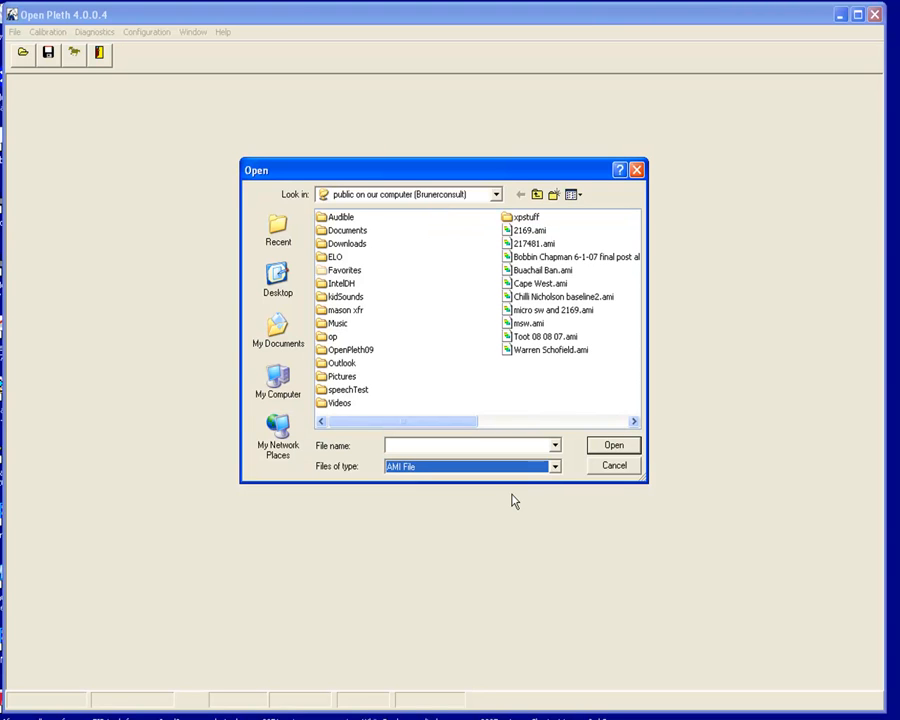
pyautogui.doubleClick(543, 345)
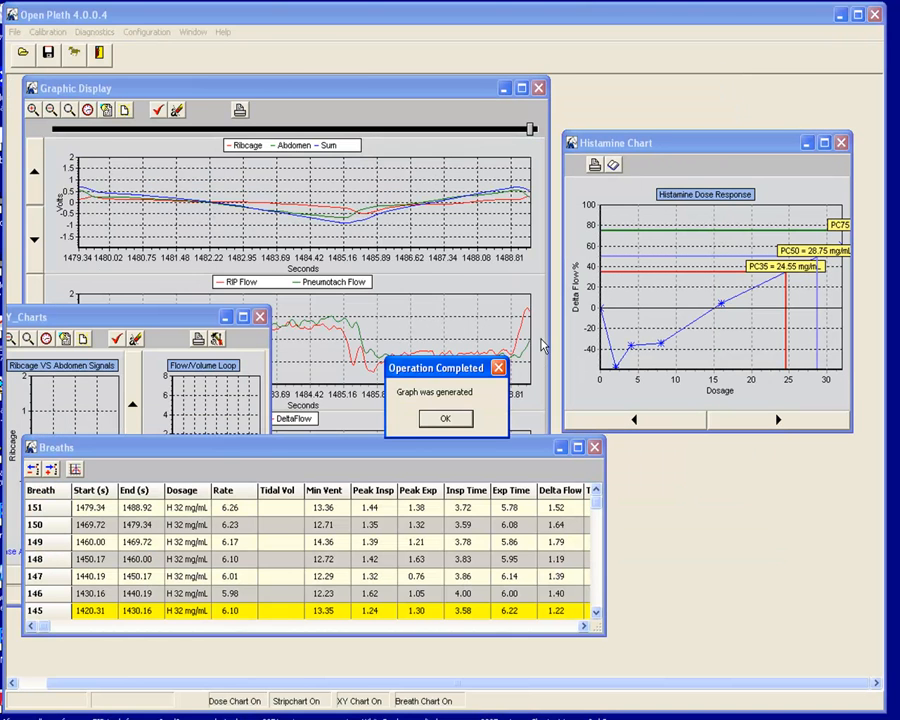
# Acknowledge the graph-generated notice and close the per-dose Delta Flow summary.
pyautogui.click(445, 418)
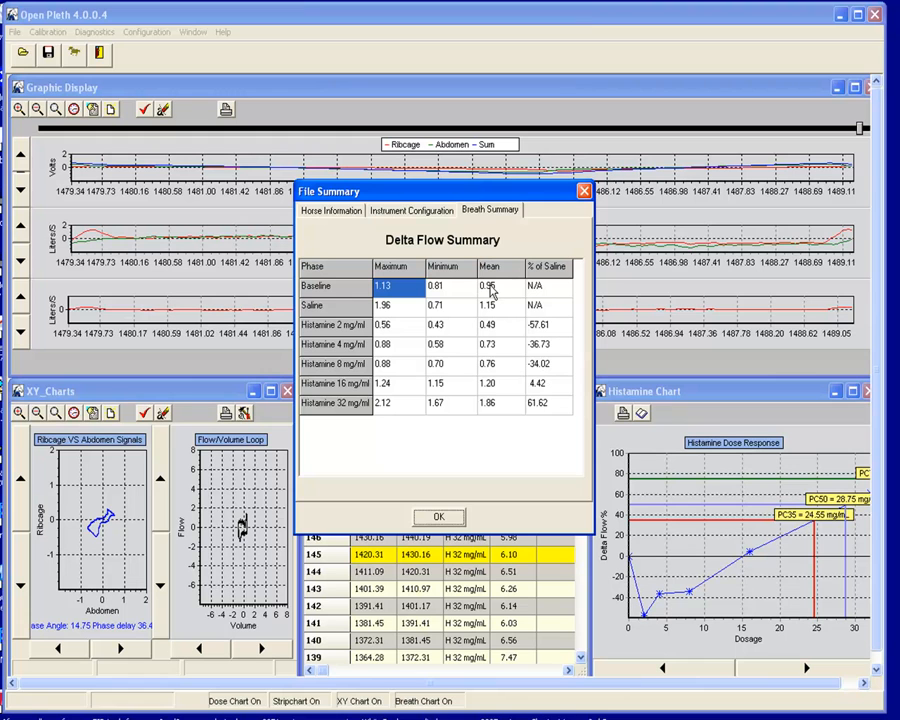
pyautogui.click(438, 516)
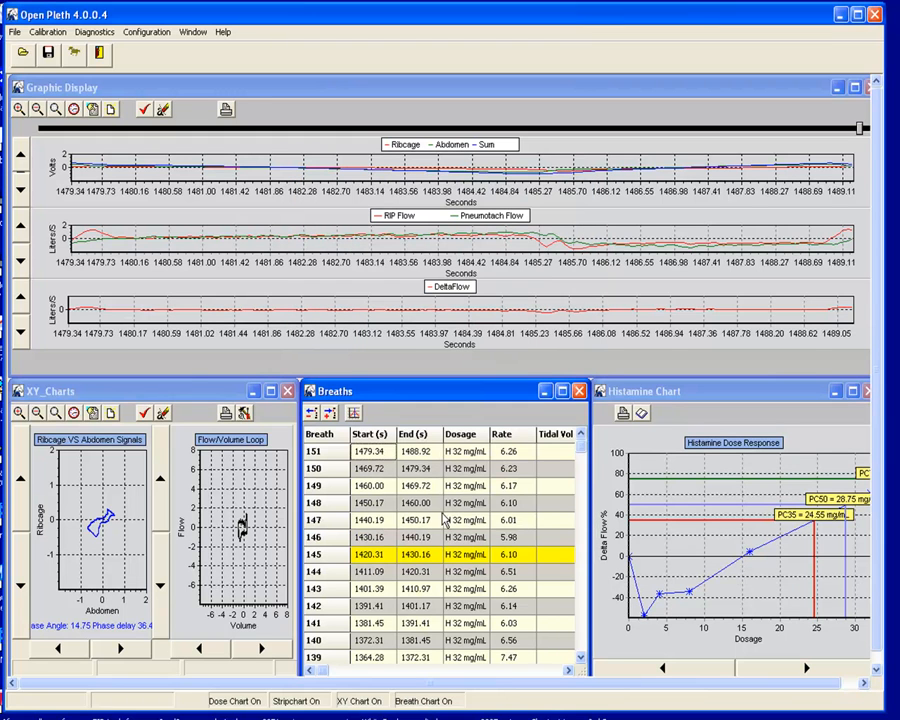
# Minimize the XY charts and reposition the Graphic Display, making it taller.
pyautogui.click(256, 397)
pyautogui.click(256, 397)
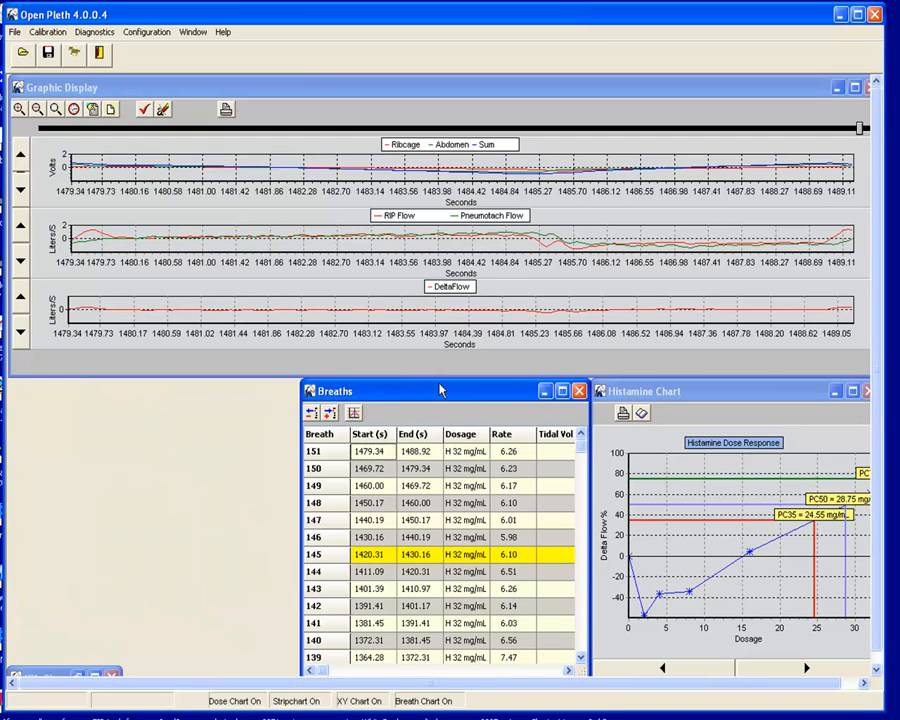
pyautogui.moveTo(481, 394); pyautogui.dragTo(674, 394)
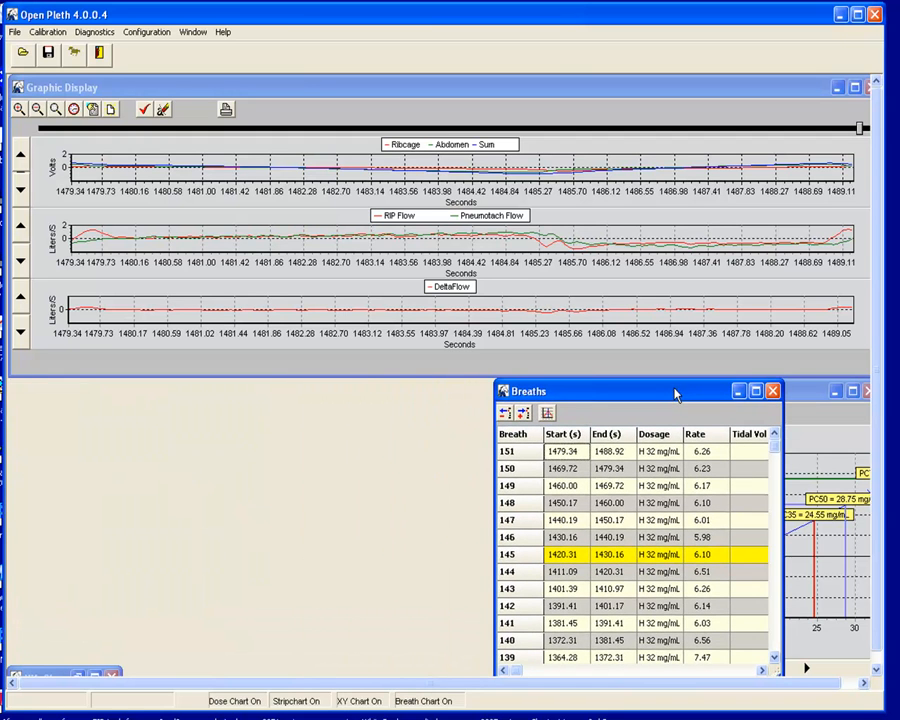
pyautogui.moveTo(708, 94); pyautogui.dragTo(627, 94)
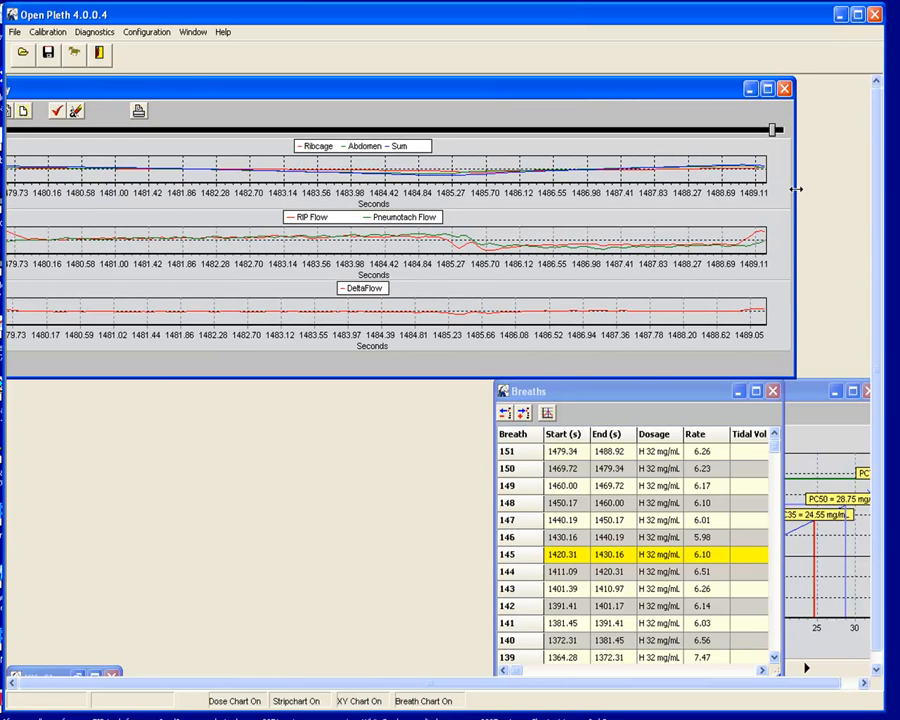
pyautogui.moveTo(796, 189); pyautogui.dragTo(585, 190)
pyautogui.moveTo(355, 93); pyautogui.dragTo(440, 98)
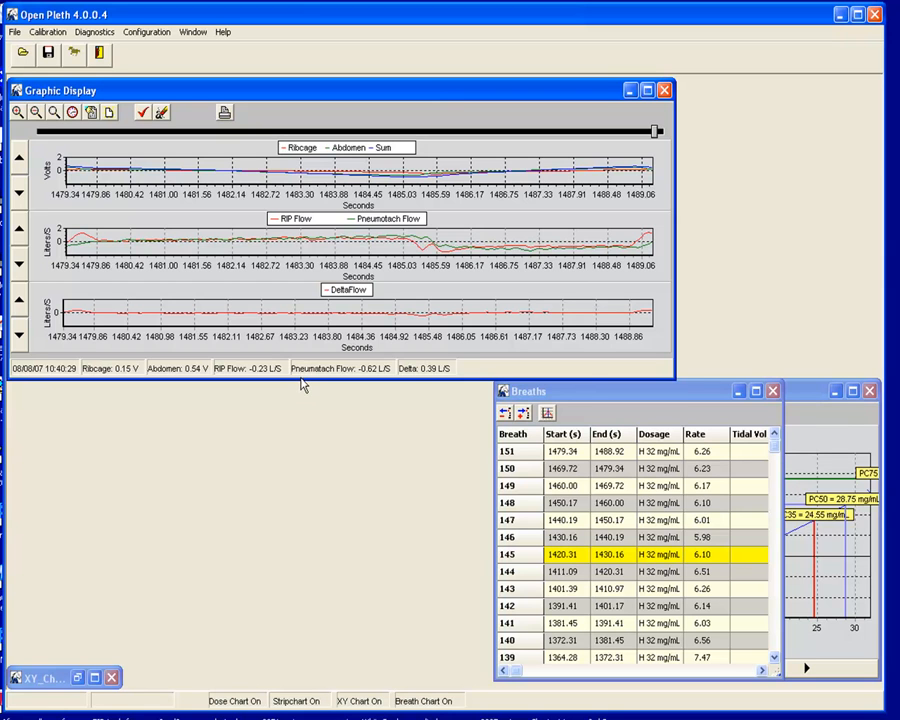
pyautogui.moveTo(300, 380); pyautogui.dragTo(284, 562)
# Widen and shorten the Breaths table, placing it beside the Histamine chart.
pyautogui.moveTo(693, 394); pyautogui.dragTo(268, 367)
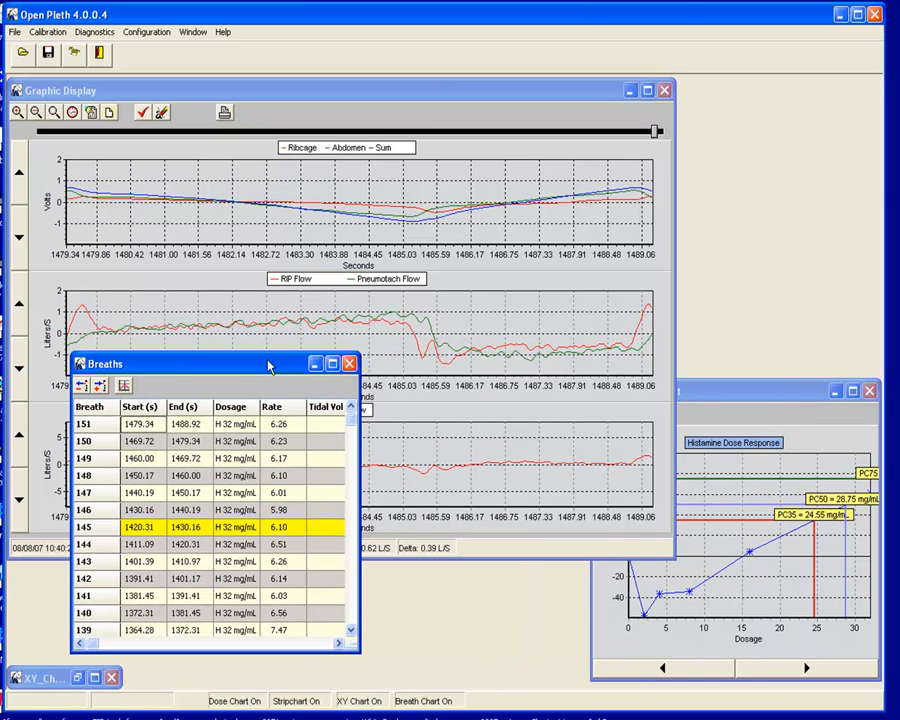
pyautogui.click(731, 388)
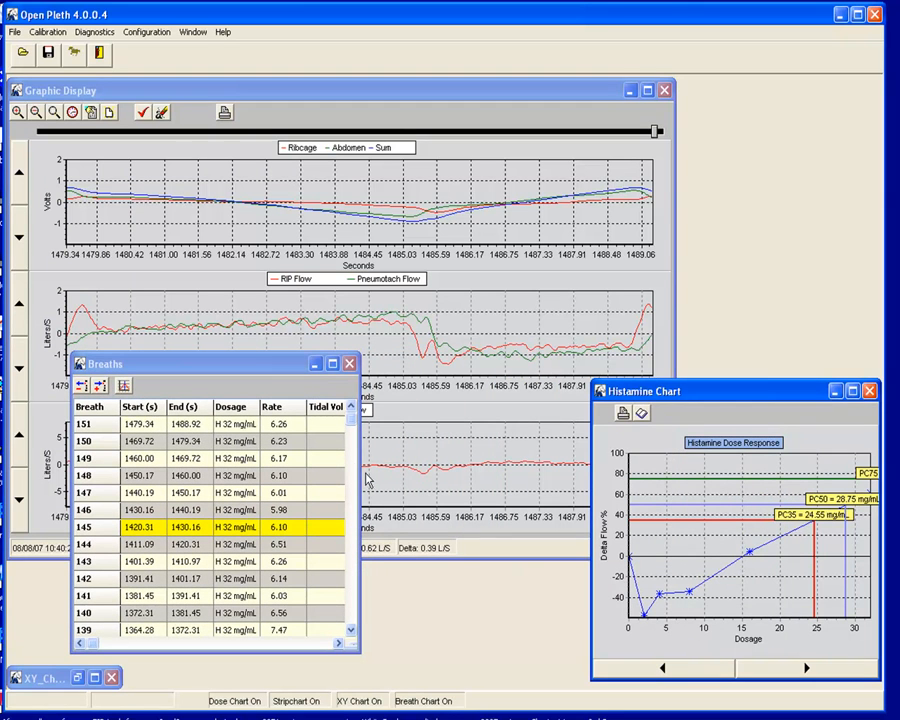
pyautogui.moveTo(359, 461); pyautogui.dragTo(645, 453)
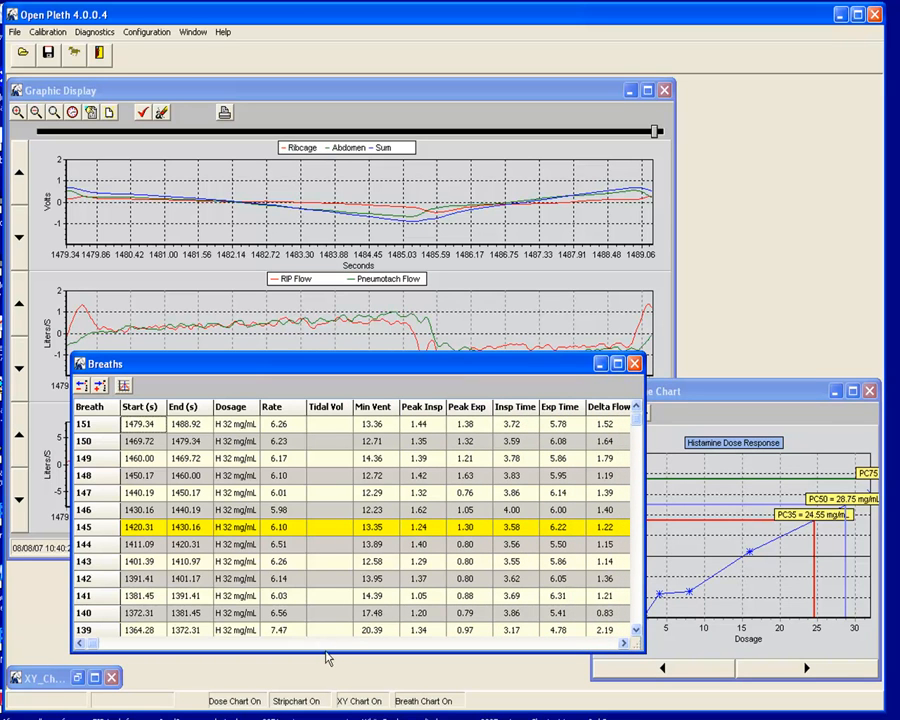
pyautogui.moveTo(328, 651); pyautogui.dragTo(331, 551)
pyautogui.moveTo(313, 368); pyautogui.dragTo(265, 425)
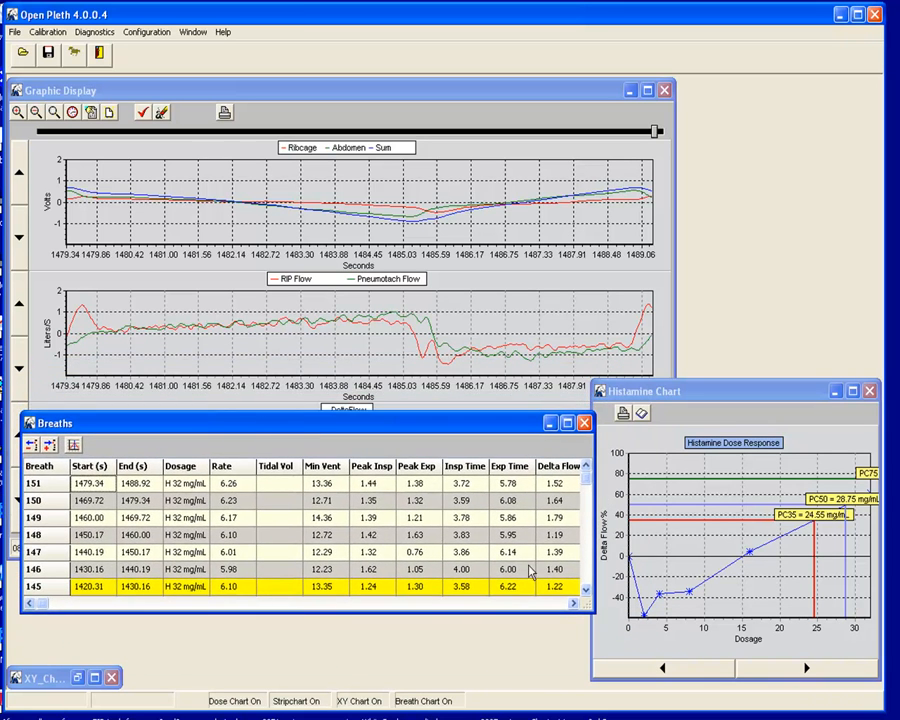
# Scroll the Breaths table down to the Saline rows.
pyautogui.click(585, 592)
pyautogui.click(585, 592)
pyautogui.click(585, 592)
pyautogui.click(585, 592)
pyautogui.click(585, 594)
pyautogui.click(585, 592)
pyautogui.click(585, 592)
pyautogui.click(585, 592)
pyautogui.click(585, 592)
pyautogui.click(585, 593)
pyautogui.click(585, 593)
pyautogui.click(585, 593)
pyautogui.click(585, 593)
pyautogui.click(585, 593)
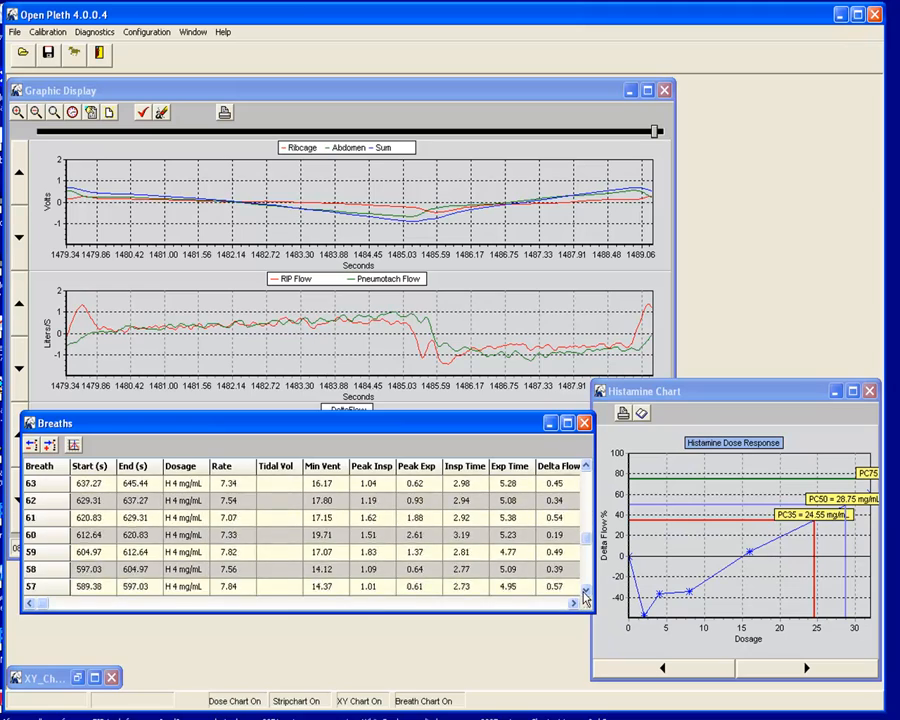
pyautogui.click(585, 593)
pyautogui.click(585, 593)
pyautogui.click(585, 593)
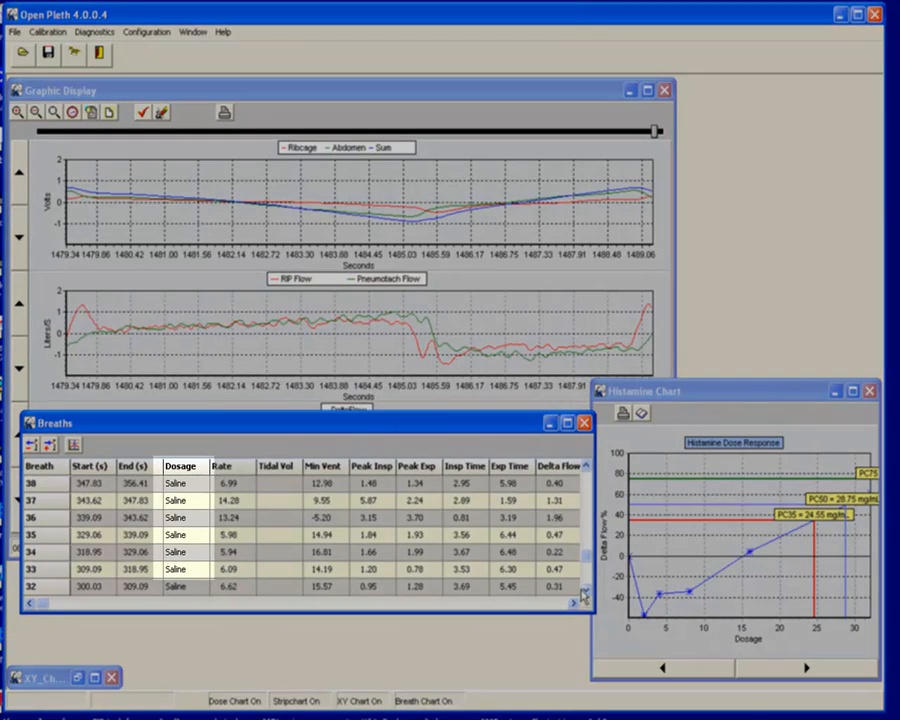
# Make the Breaths table taller and select breath 38 (347.83–356.66 s).
pyautogui.moveTo(508, 613); pyautogui.dragTo(507, 683)
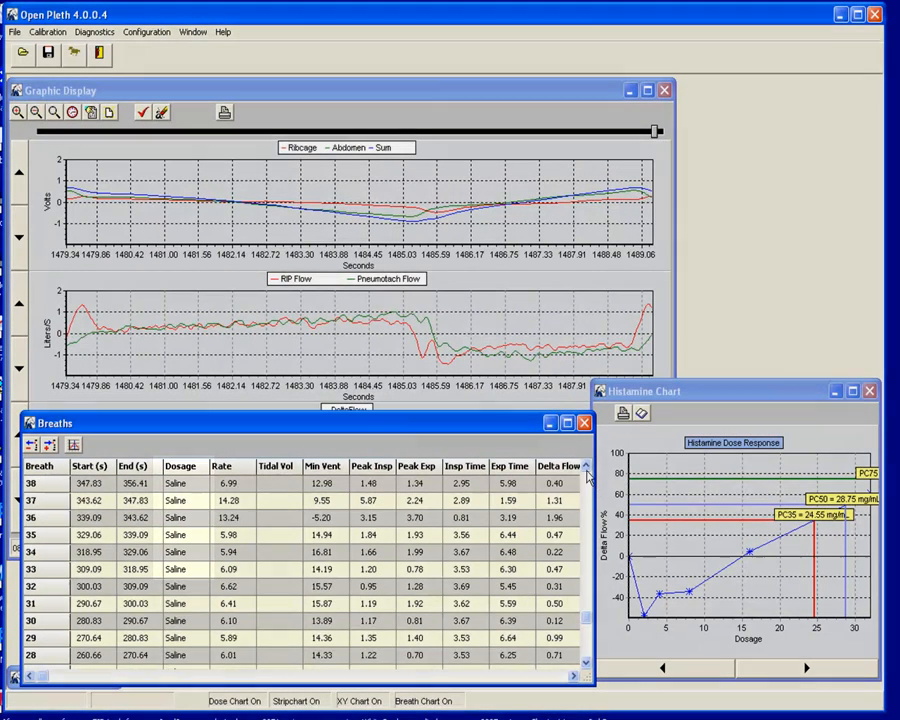
pyautogui.click(586, 466)
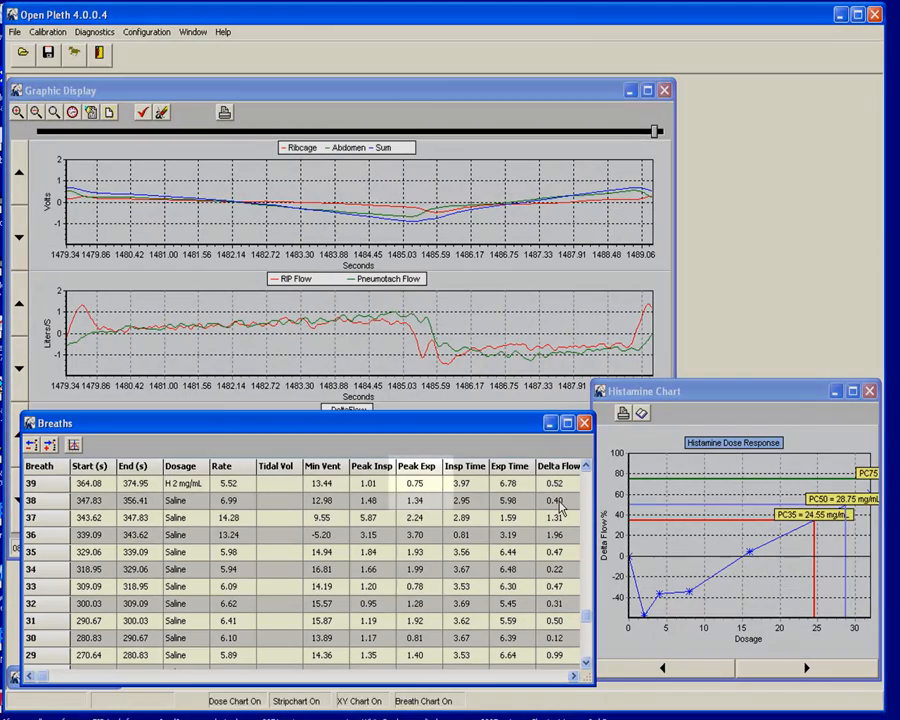
pyautogui.click(560, 505)
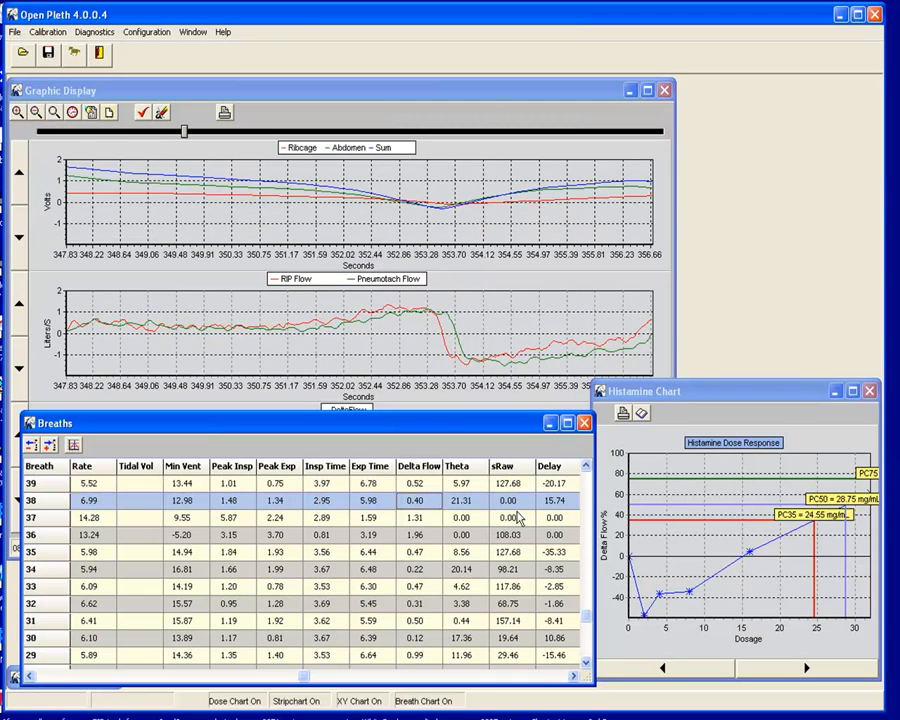
# Compare the traces of breaths 37 and 34, ending on breath 37 with the Histamine chart in front.
pyautogui.click(413, 522)
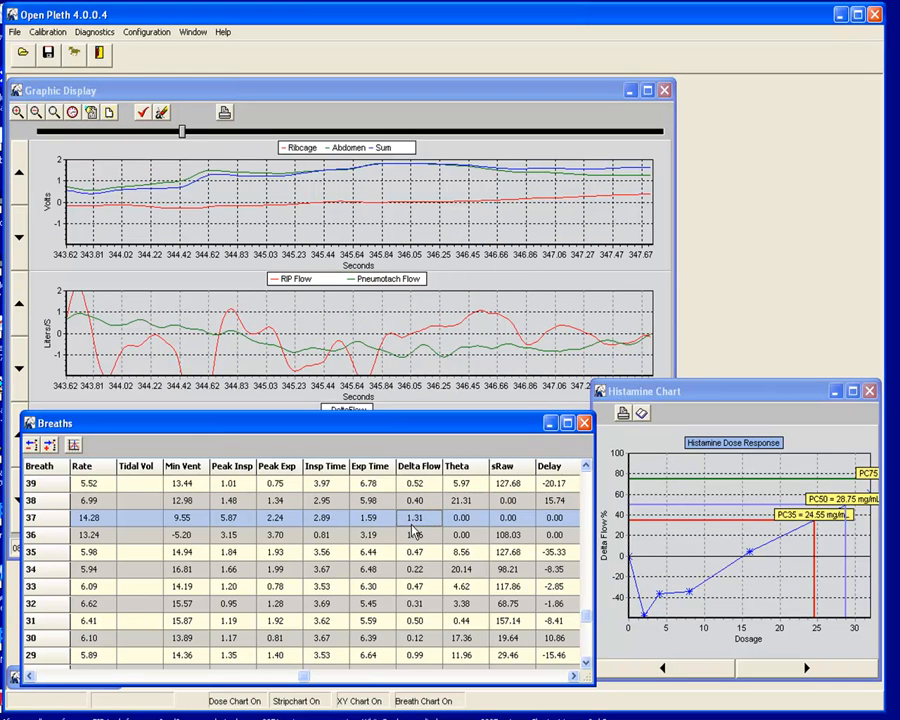
pyautogui.click(22, 310)
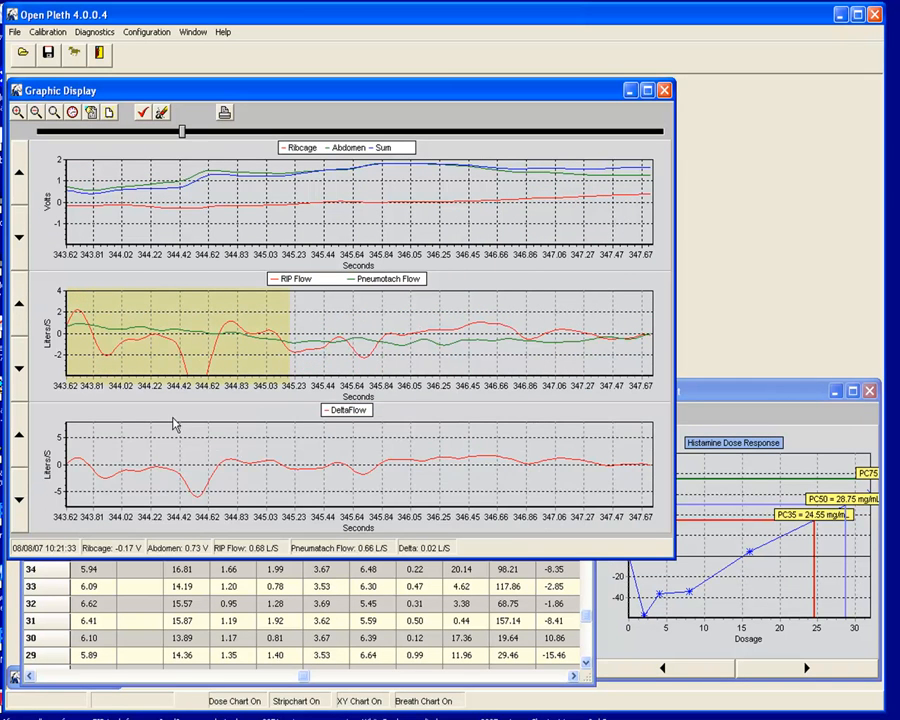
pyautogui.click(490, 570)
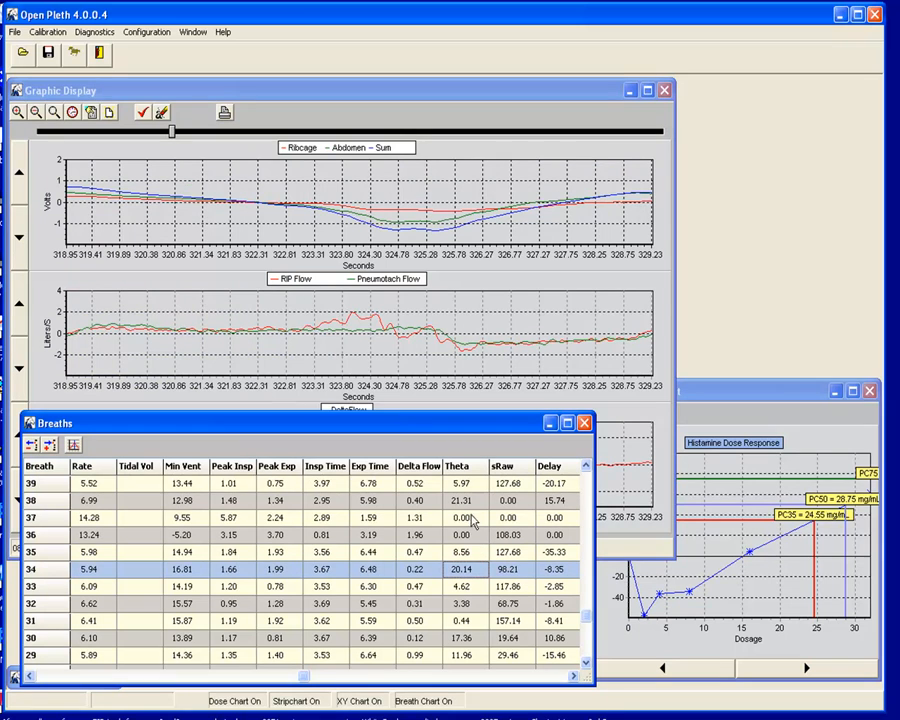
pyautogui.click(414, 518)
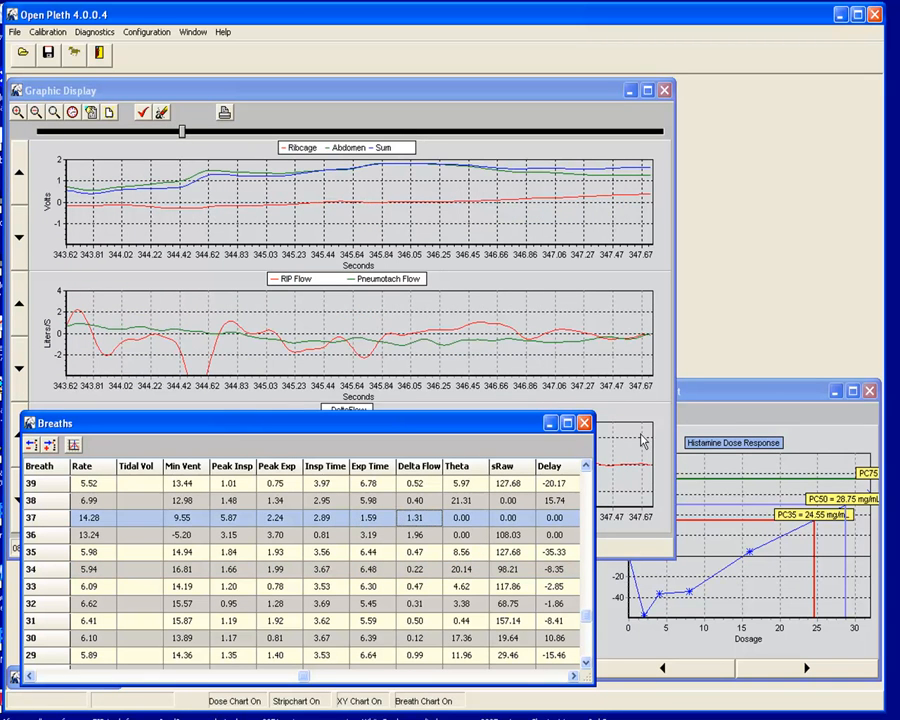
pyautogui.click(703, 400)
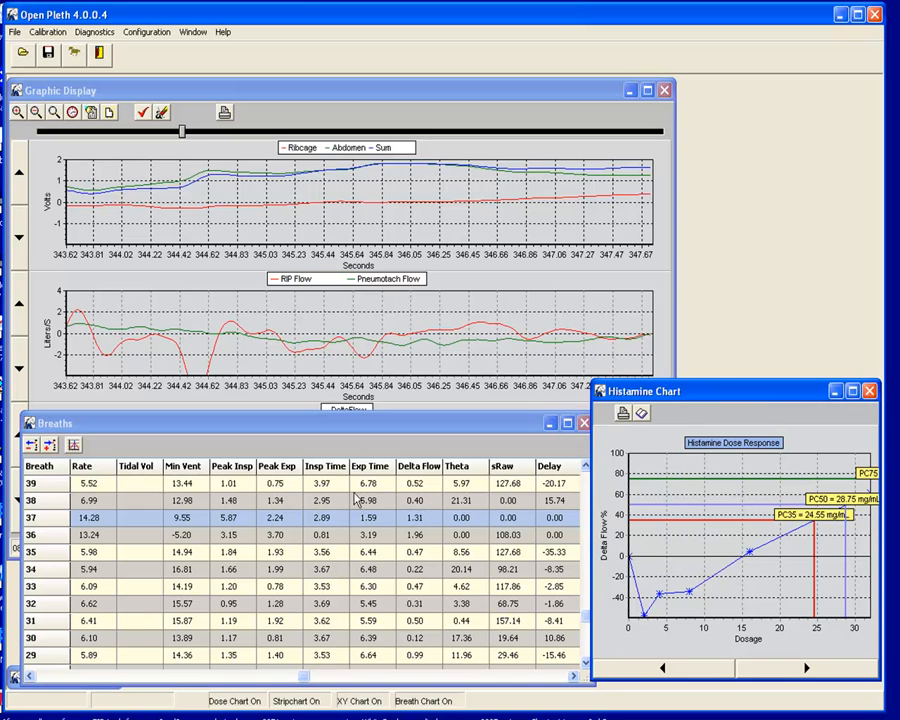
# Exclude breaths 37 and 36, recalculating the Histamine chart to PC50 14.47 mg/mL.
pyautogui.moveTo(620, 401); pyautogui.dragTo(603, 115)
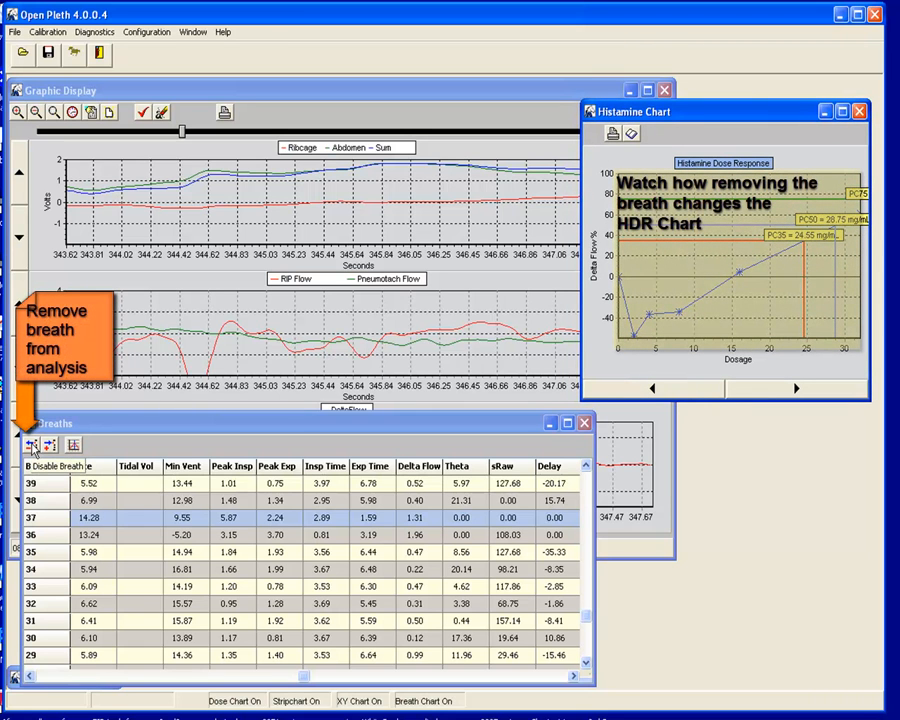
pyautogui.click(32, 446)
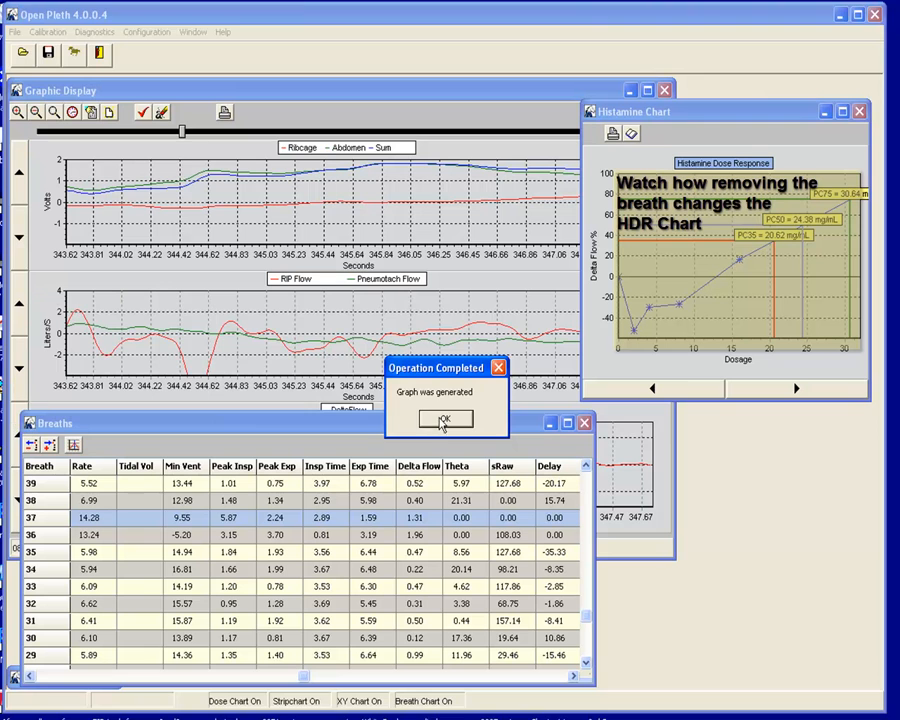
pyautogui.click(441, 423)
pyautogui.click(366, 538)
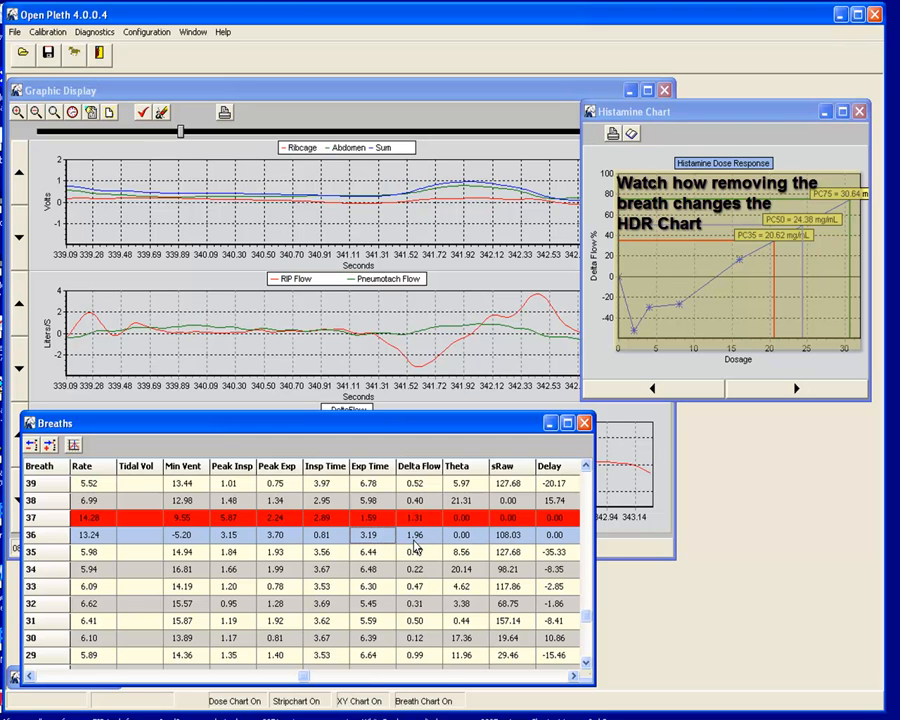
pyautogui.click(32, 446)
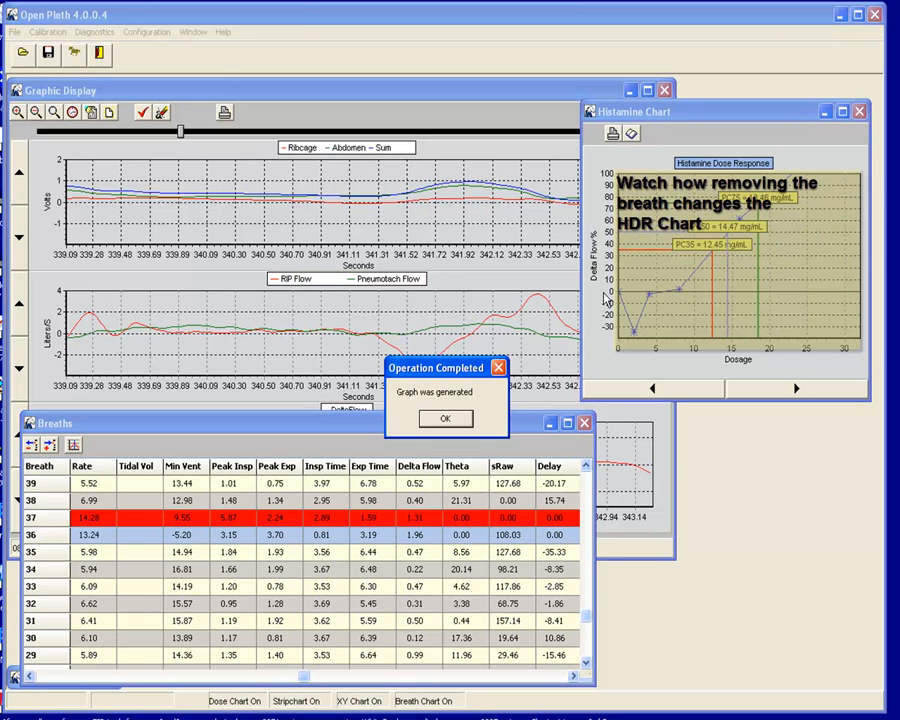
pyautogui.click(458, 423)
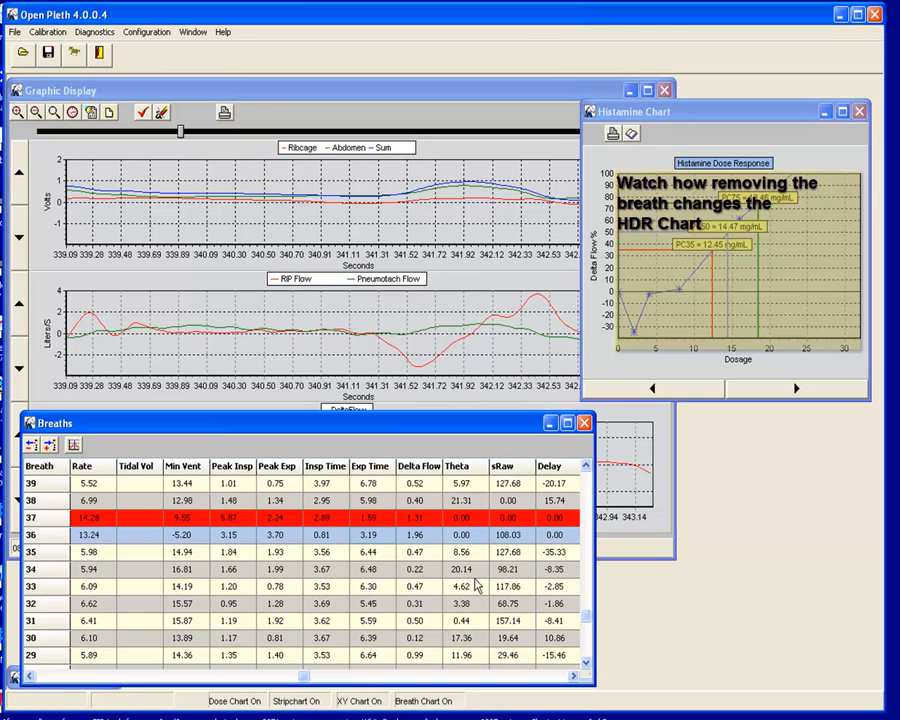
pyautogui.click(424, 659)
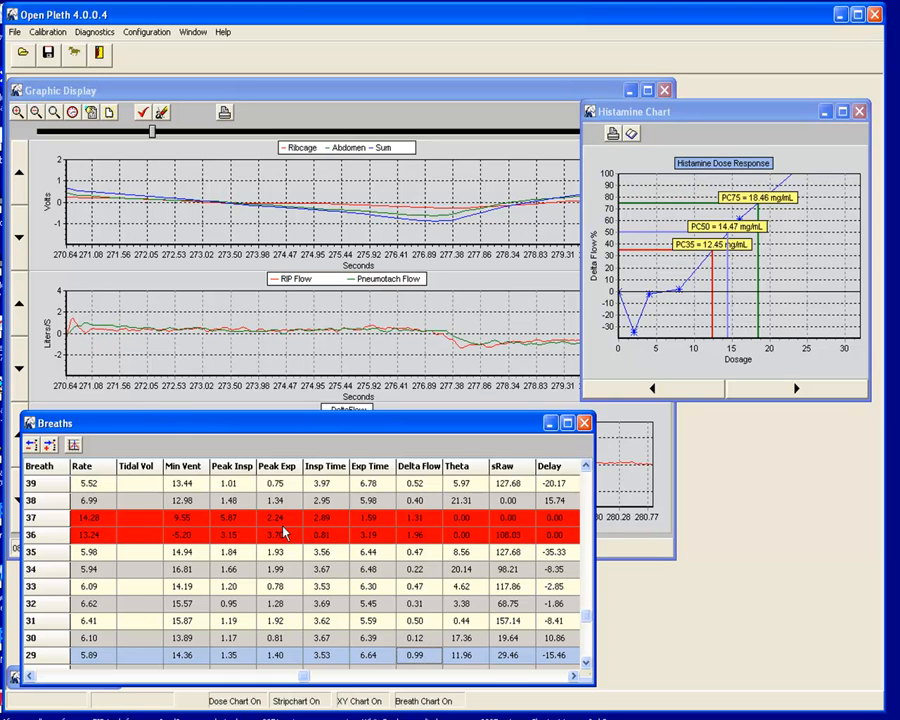
# Exclude breath 29 so the Histamine chart's PC50 reads 11.93 mg/mL.
pyautogui.click(31, 444)
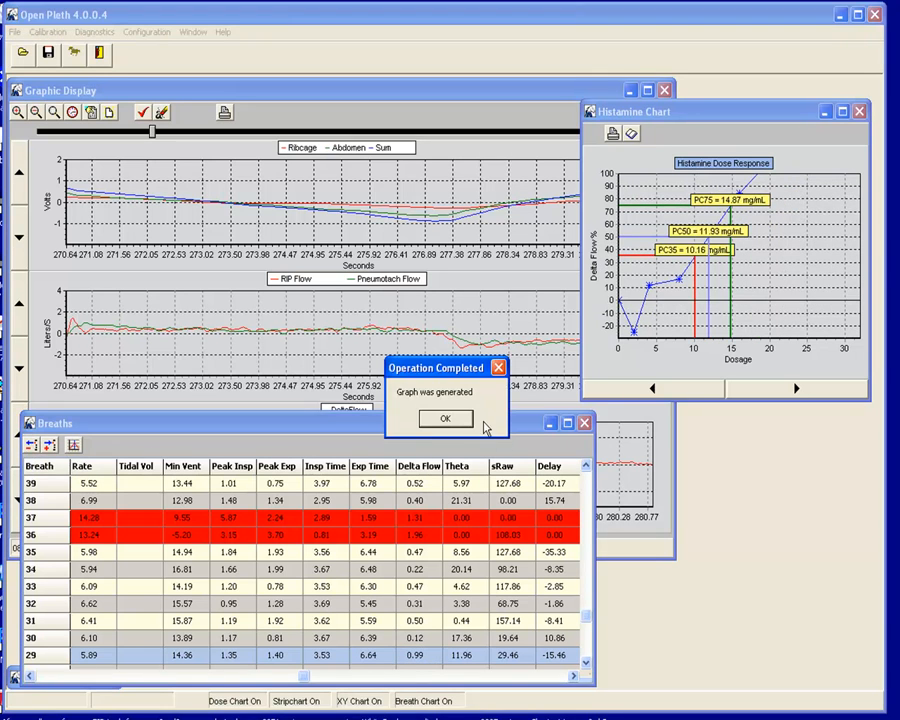
pyautogui.click(455, 419)
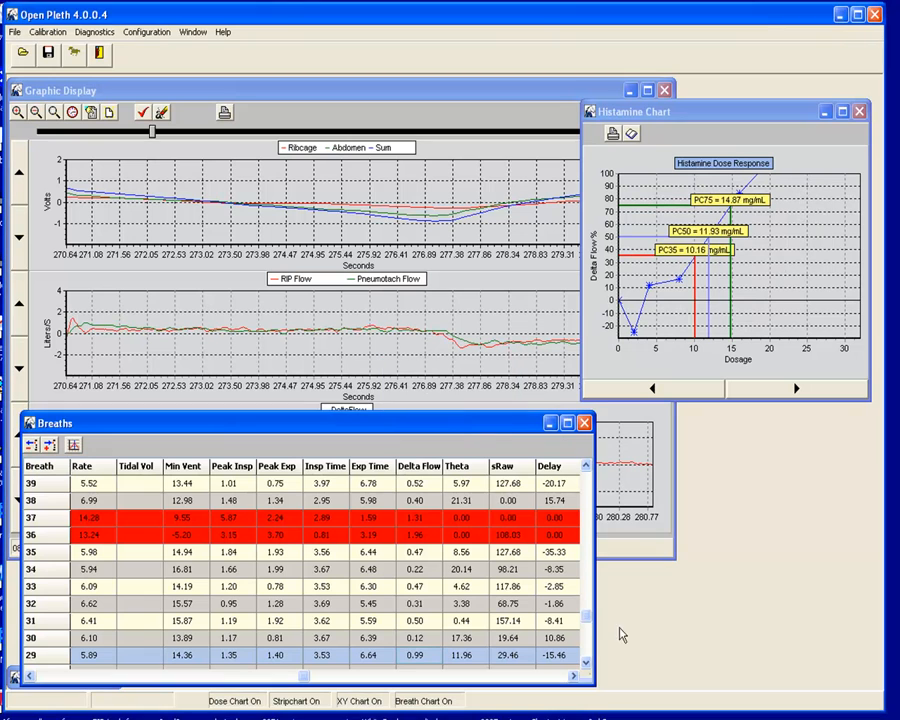
pyautogui.click(586, 668)
pyautogui.click(586, 668)
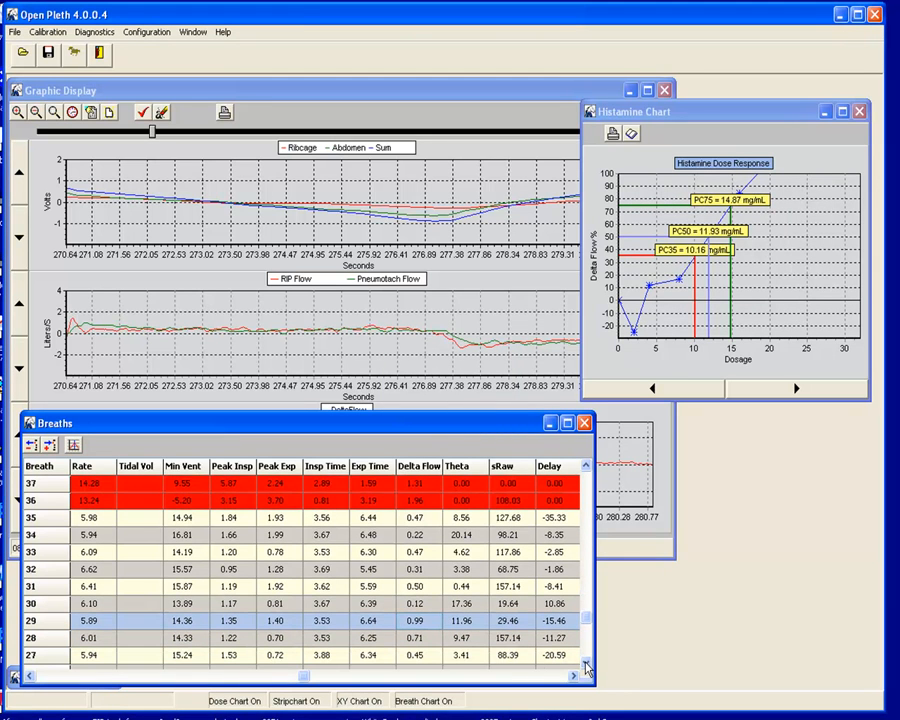
# Select breath 28, then breath 24, and view its traces in the Graphic Display.
pyautogui.click(419, 640)
pyautogui.click(586, 665)
pyautogui.click(586, 665)
pyautogui.click(587, 665)
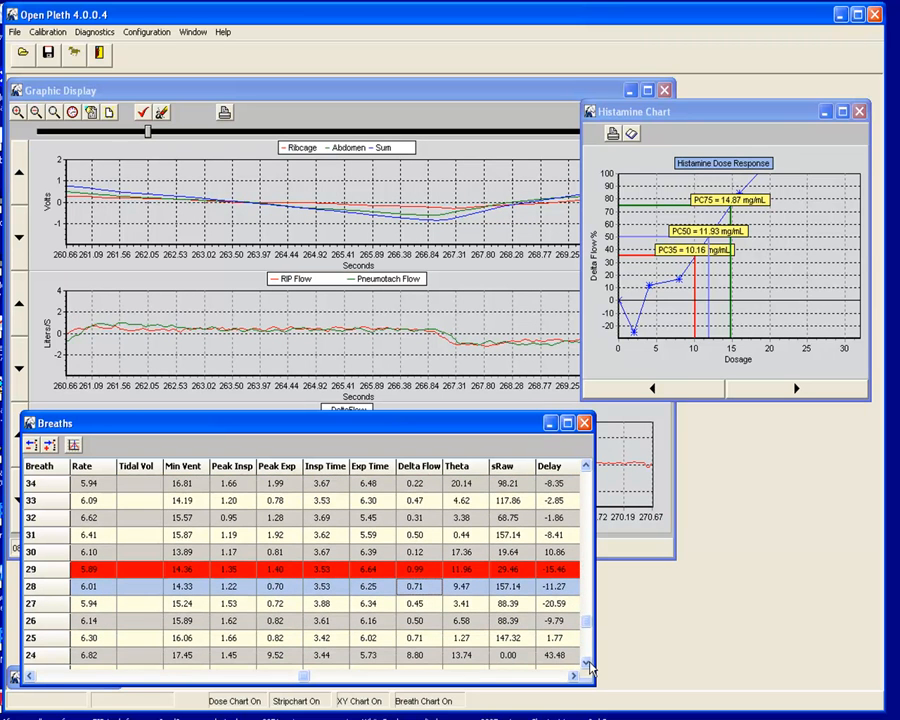
pyautogui.click(414, 654)
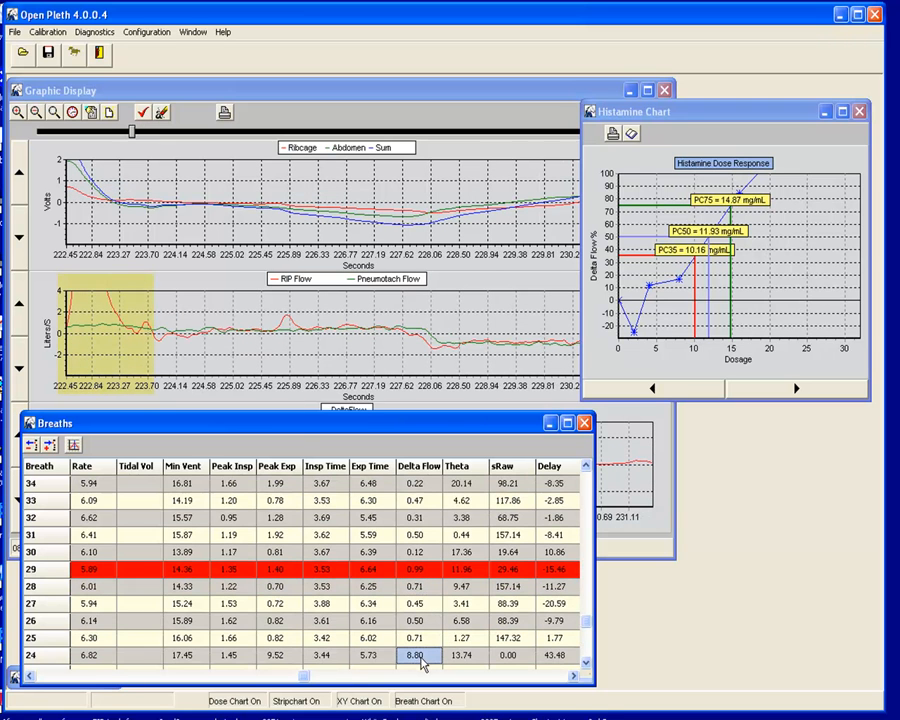
pyautogui.click(22, 297)
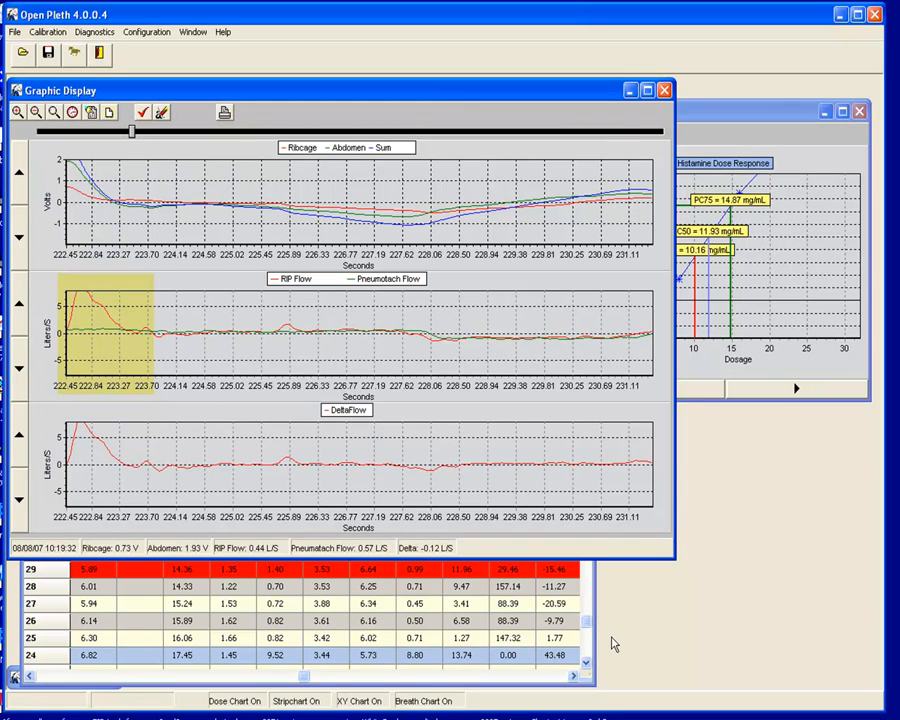
# Exclude breath 24, regenerating the Histamine chart to PC75 13.13 and PC50 10.44 mg/mL.
pyautogui.click(444, 610)
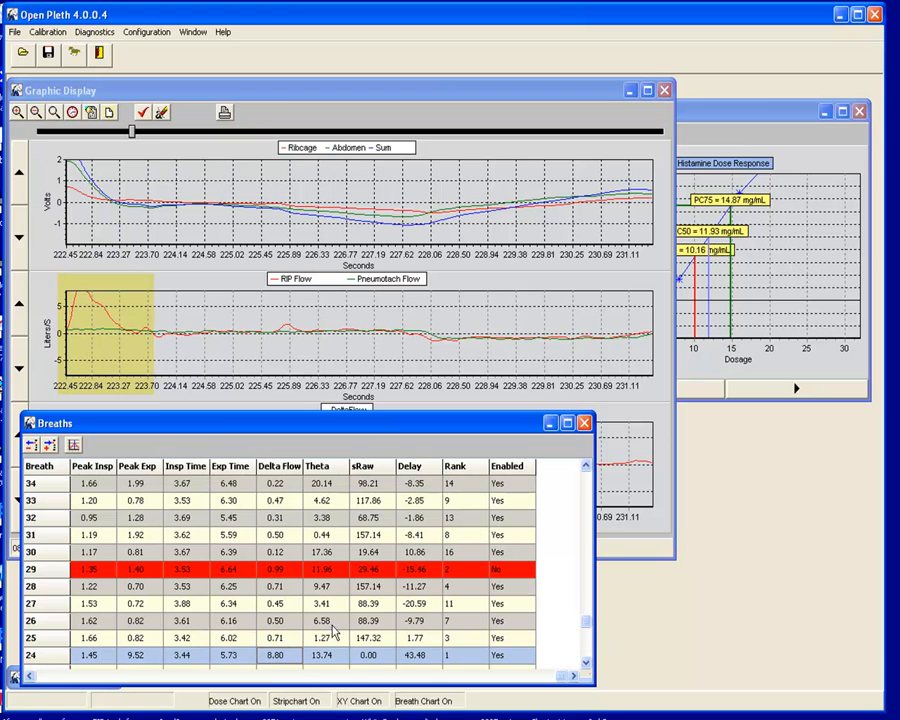
pyautogui.click(37, 447)
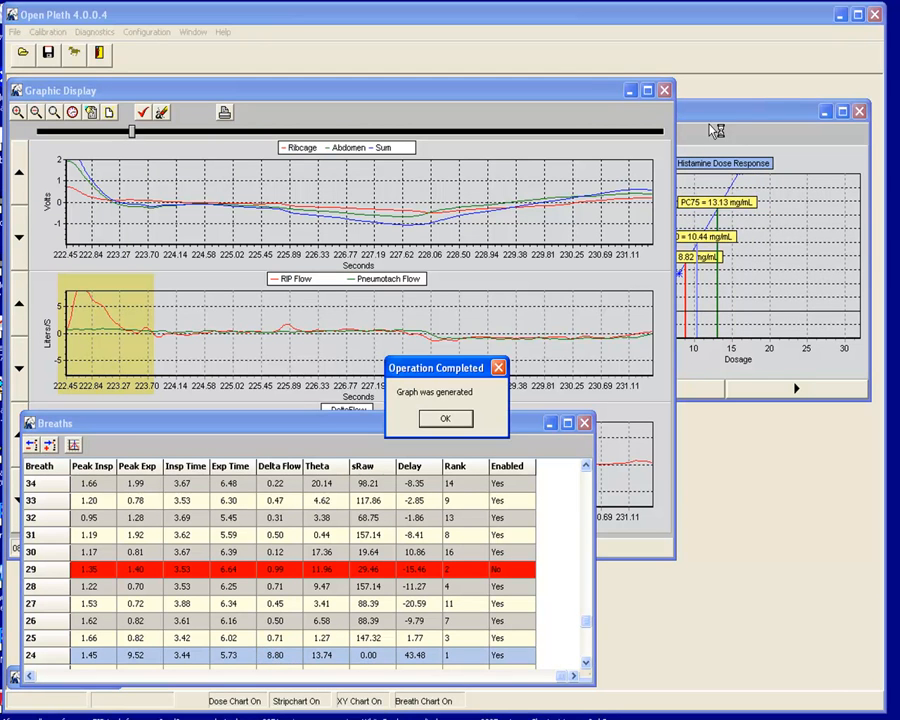
pyautogui.click(445, 418)
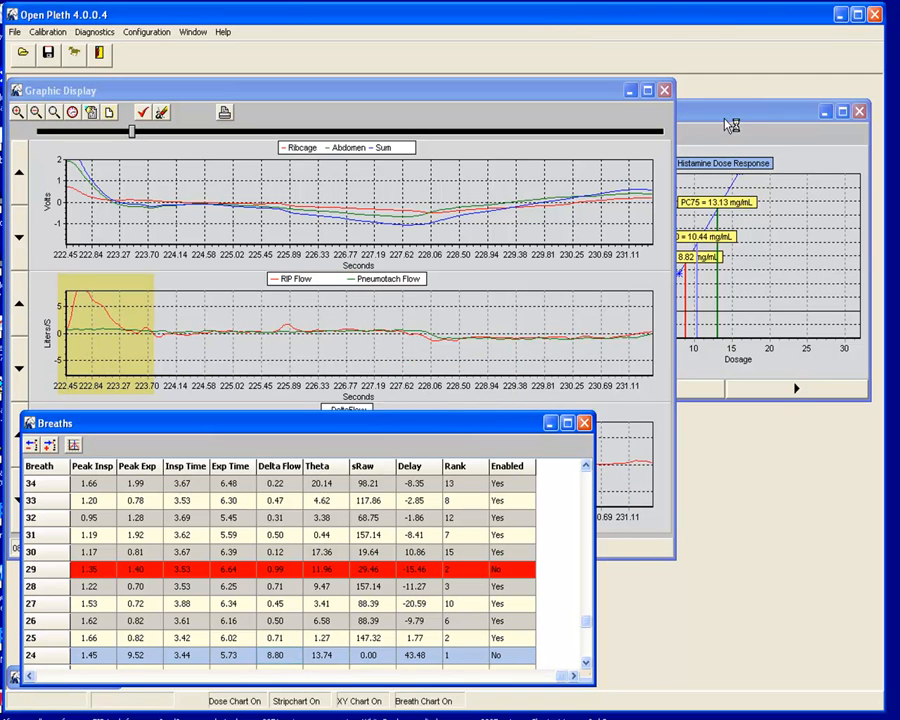
pyautogui.click(731, 125)
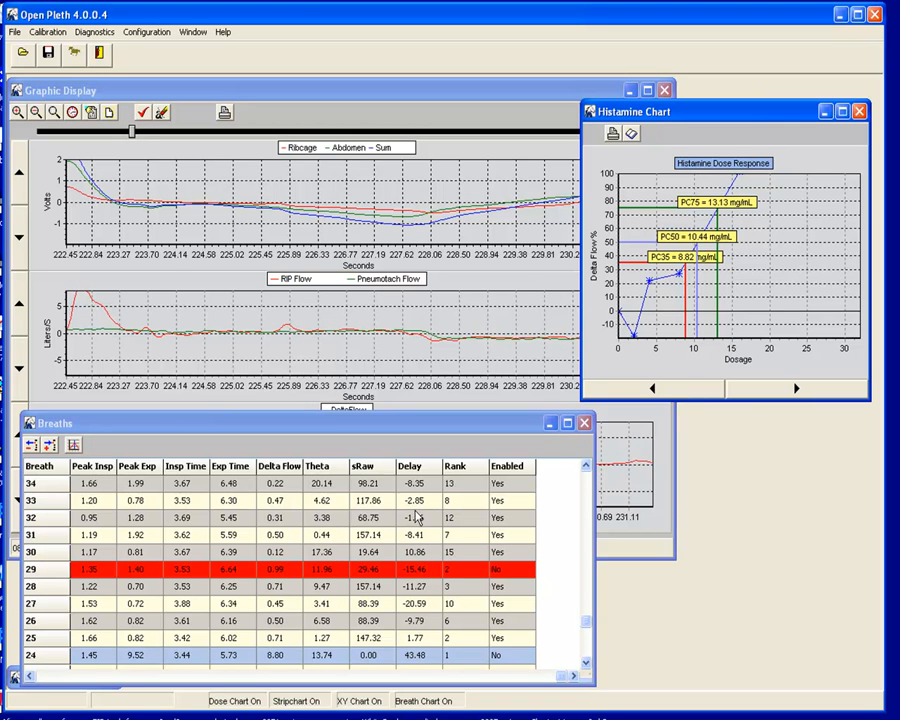
pyautogui.click(281, 637)
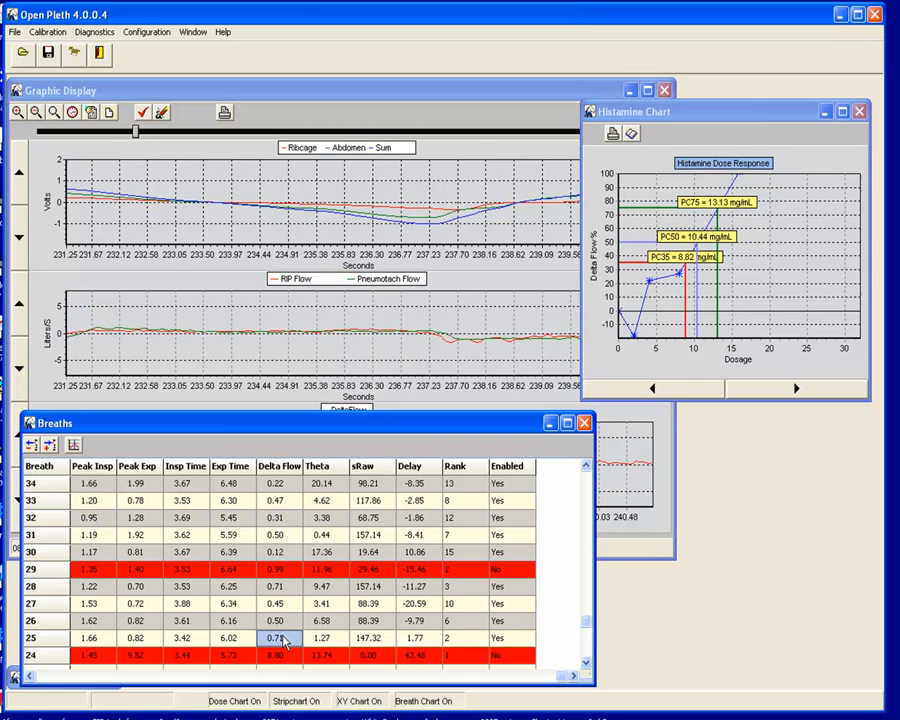
pyautogui.click(32, 446)
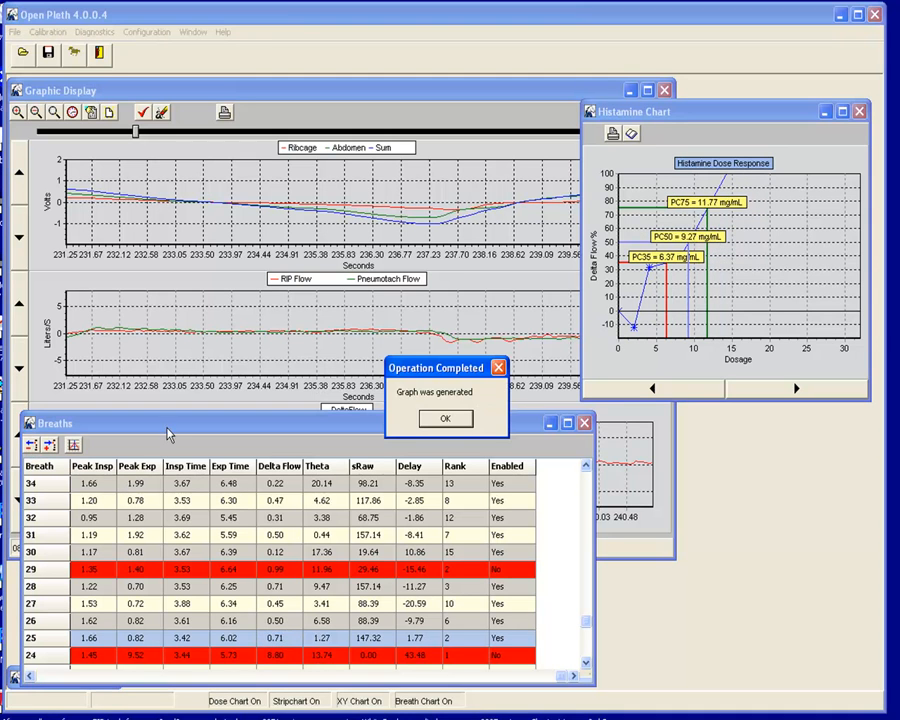
pyautogui.click(445, 419)
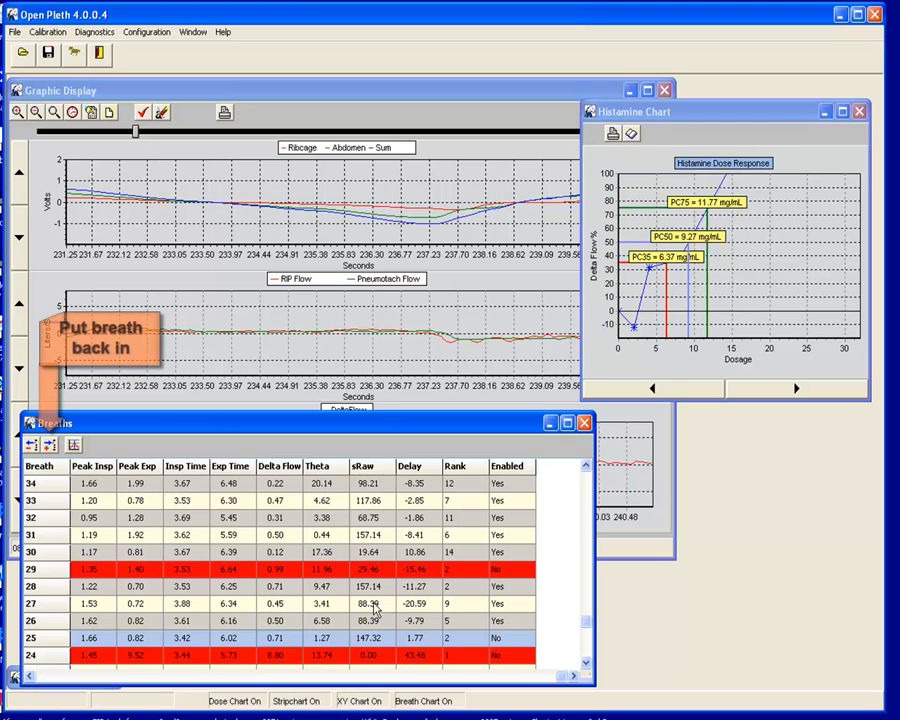
pyautogui.click(49, 446)
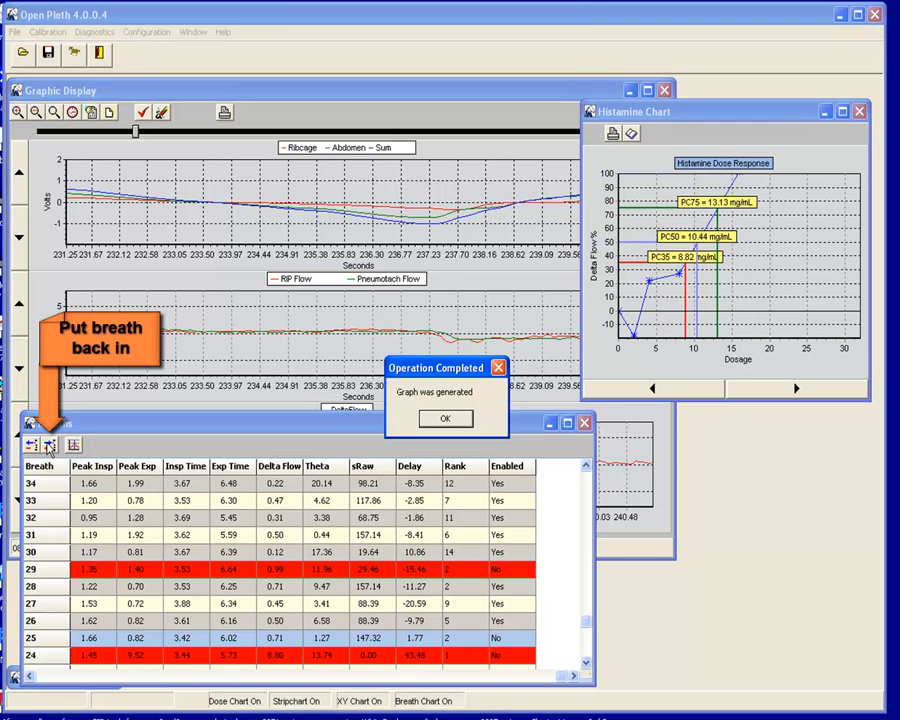
pyautogui.click(437, 421)
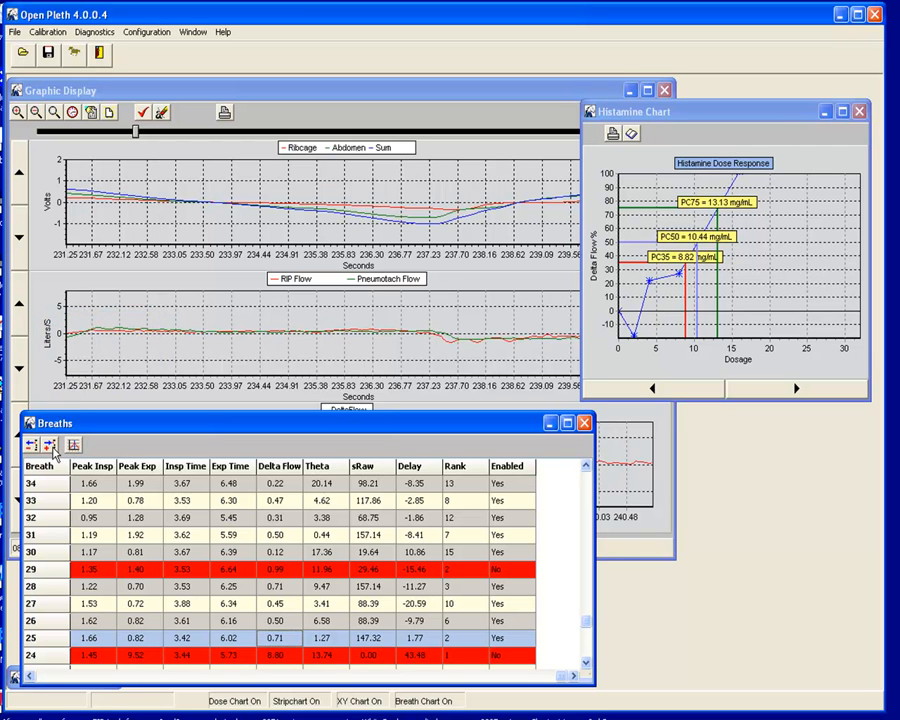
# Raise the Breaths window, scroll to the top, and select breaths 42 through 33.
pyautogui.moveTo(67, 426); pyautogui.dragTo(89, 342)
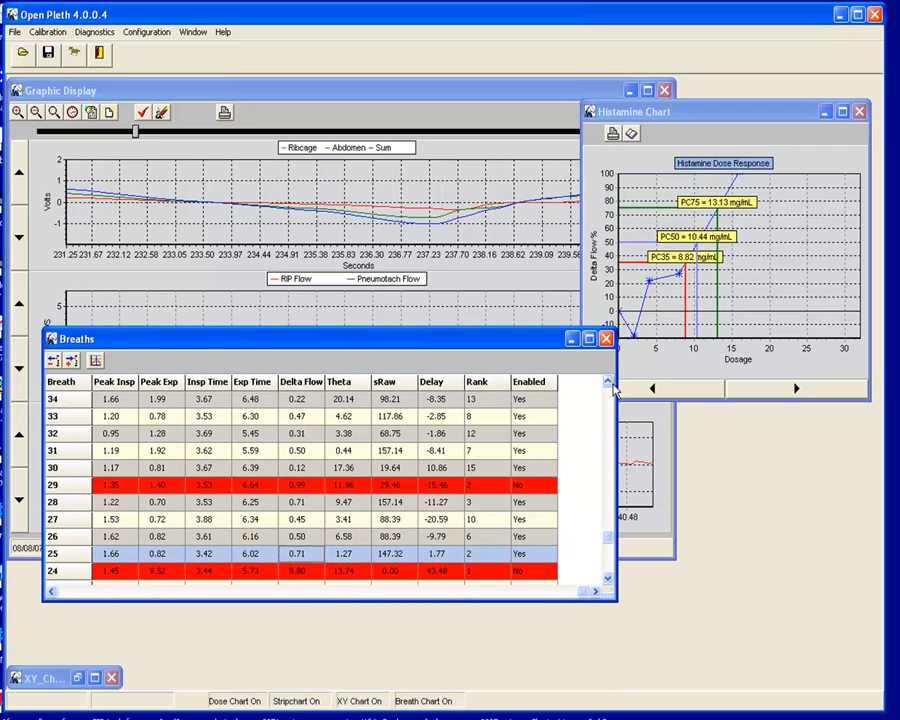
pyautogui.click(607, 382)
pyautogui.click(607, 382)
pyautogui.click(607, 382)
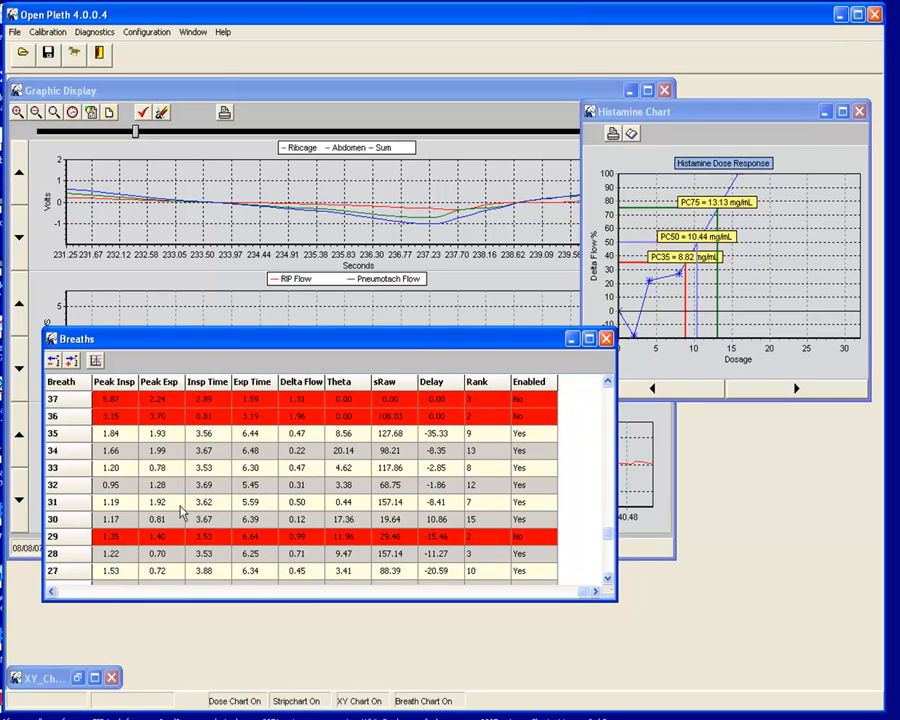
pyautogui.click(607, 382)
pyautogui.click(607, 382)
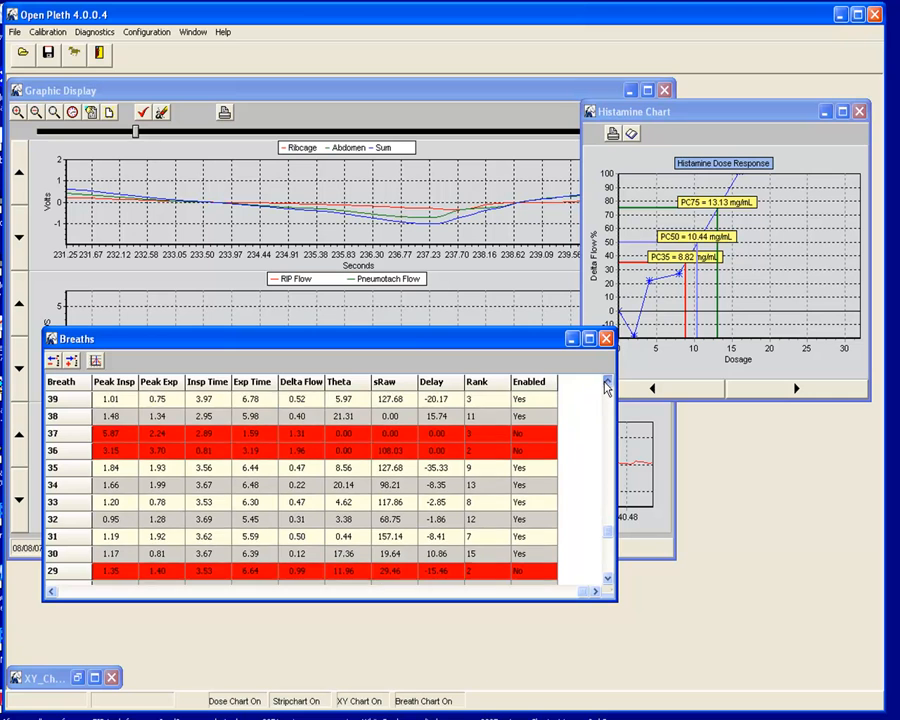
pyautogui.click(607, 382)
pyautogui.click(607, 382)
pyautogui.click(607, 382)
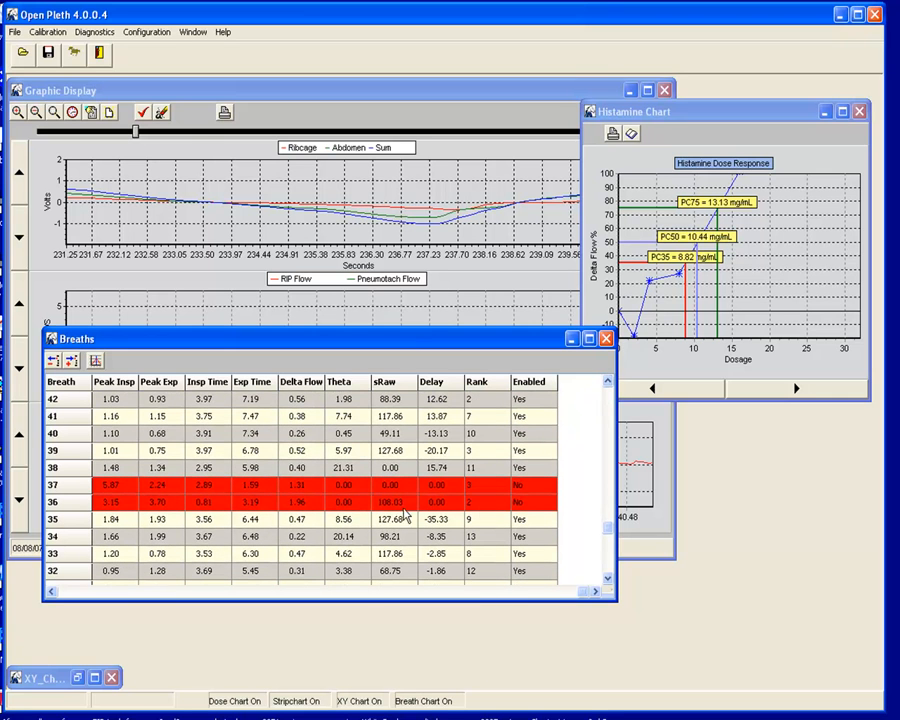
pyautogui.moveTo(105, 400); pyautogui.dragTo(528, 556)
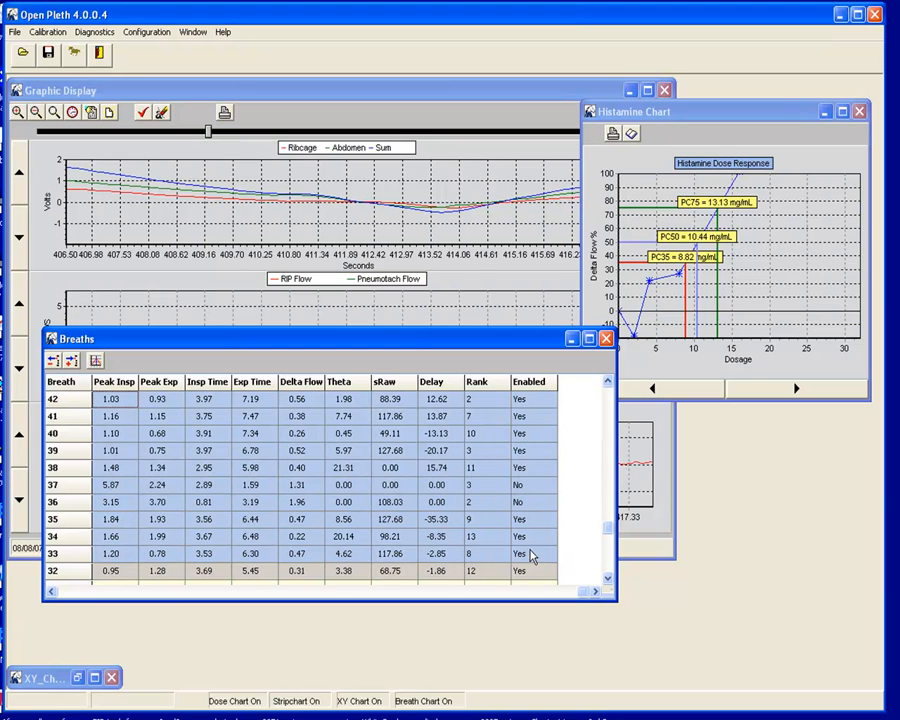
pyautogui.click(95, 362)
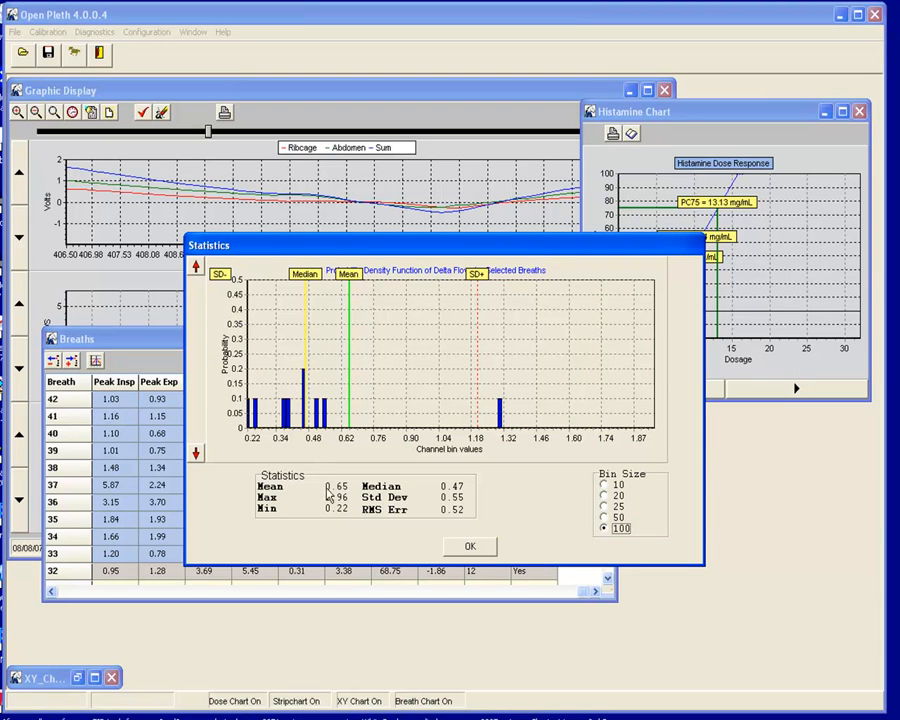
pyautogui.click(470, 547)
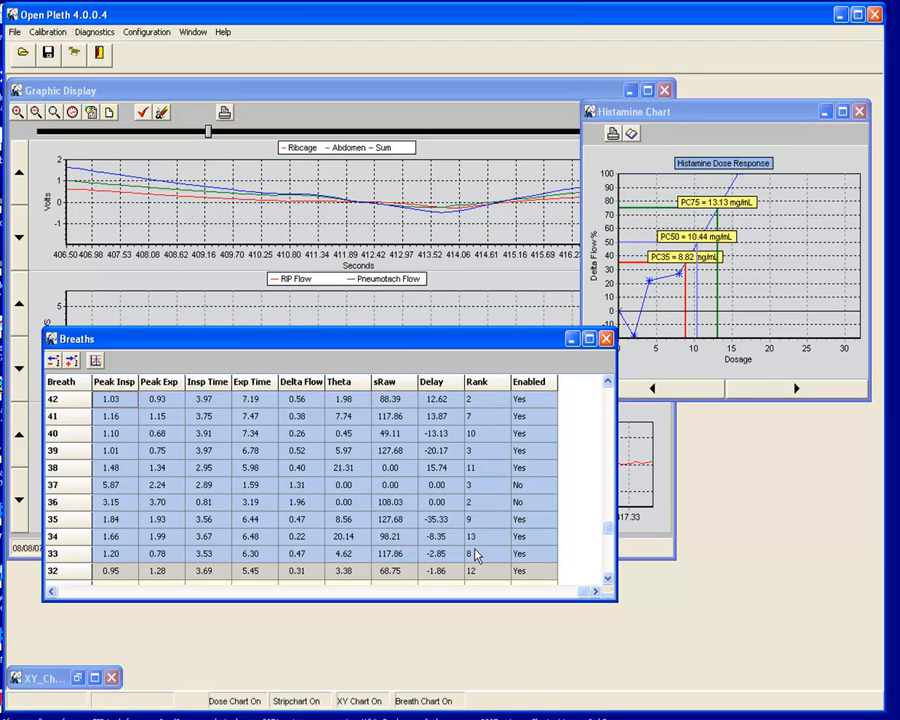